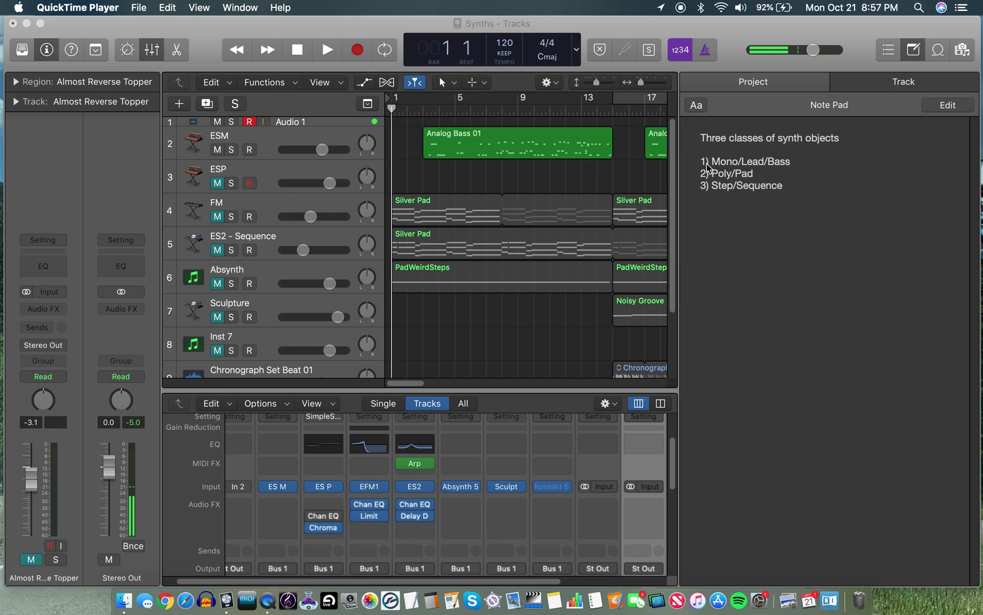
Close the project note pad and select the ESM track.
{"action": "left_click", "coordinate": [913, 51]}
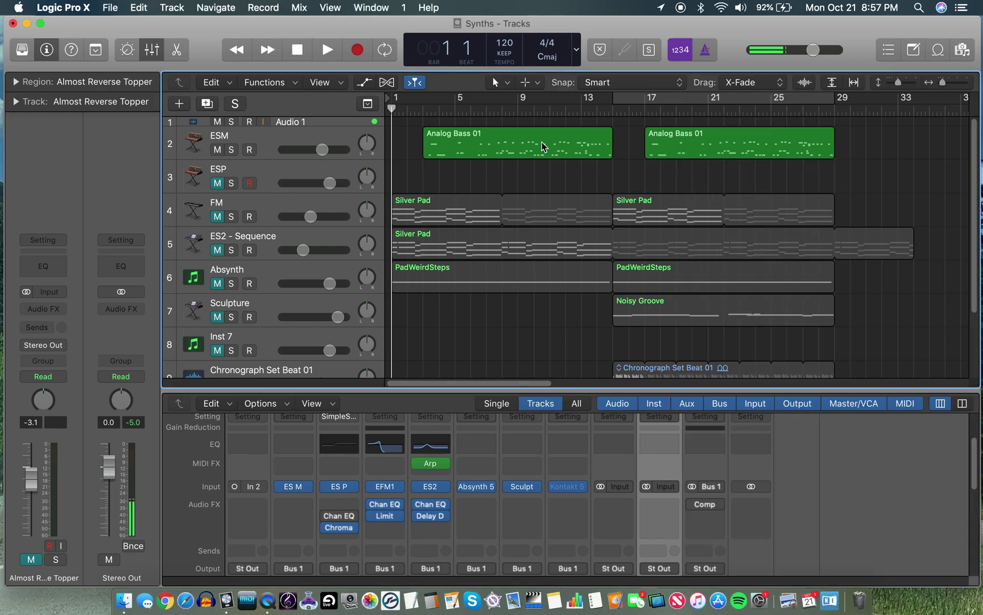
{"action": "left_click", "coordinate": [289, 123]}
{"action": "left_click", "coordinate": [257, 138]}
{"action": "mouse_move", "coordinate": [44, 289]}
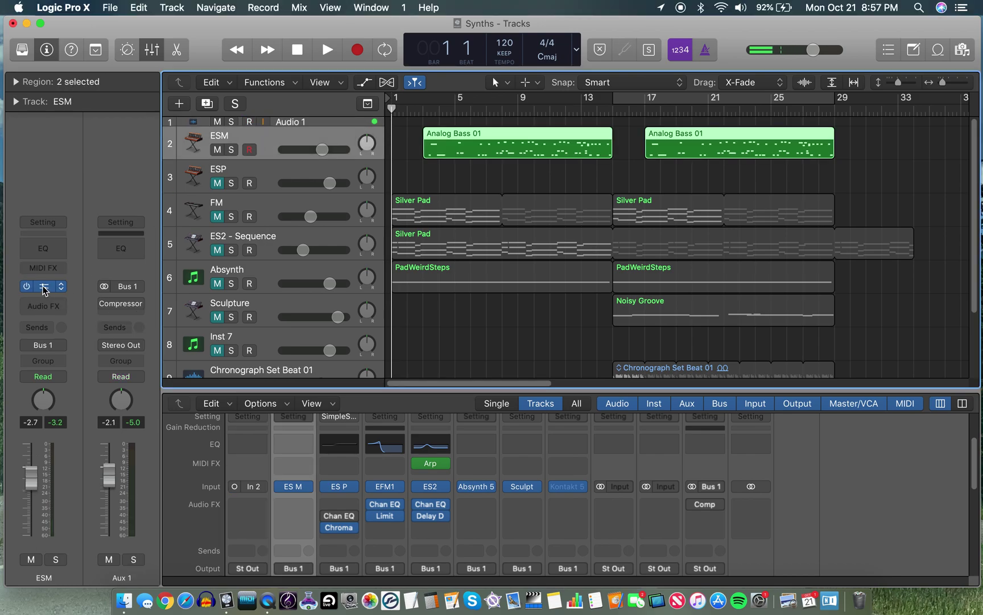
Look through the available software instruments for the ESM track, keeping ES M (Monophonic Synth).
{"action": "left_click", "coordinate": [61, 286]}
{"action": "mouse_move", "coordinate": [86, 317]}
{"action": "mouse_move", "coordinate": [101, 345]}
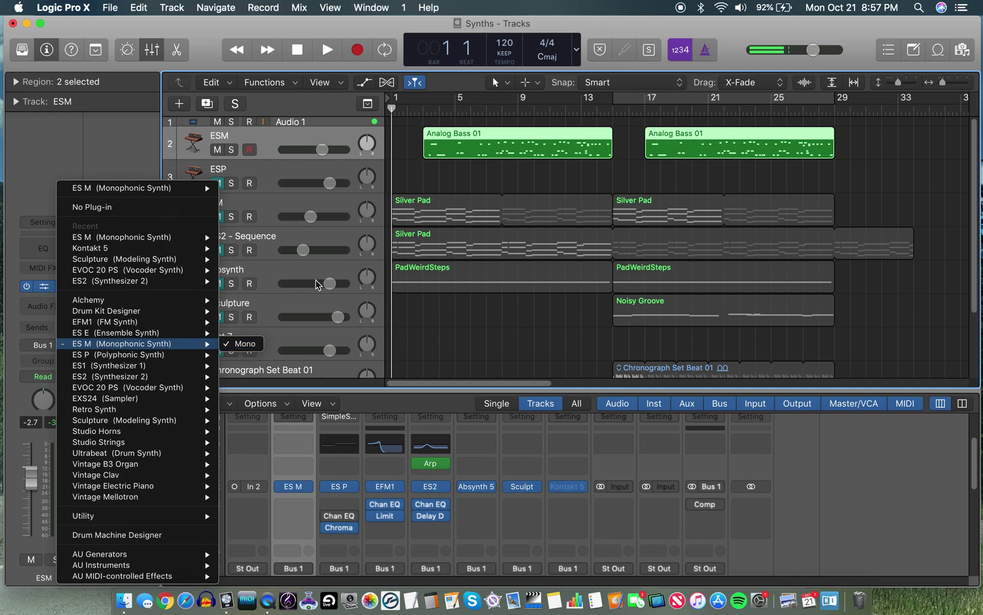
{"action": "left_click", "coordinate": [397, 146]}
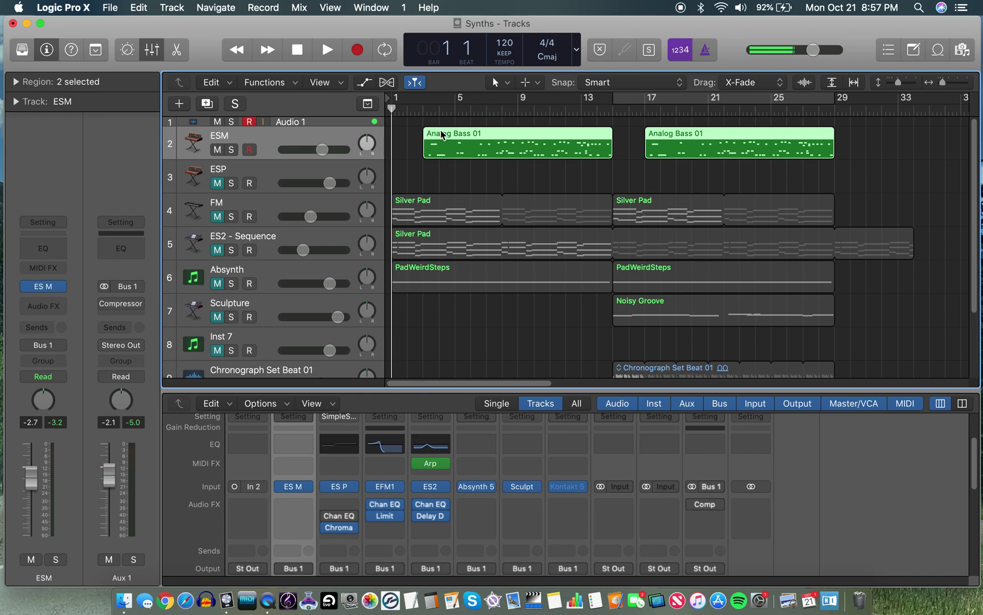
Open the ES M synth, check its preset list, and move its window clear of the track headers and first bass region.
{"action": "left_click", "coordinate": [48, 290]}
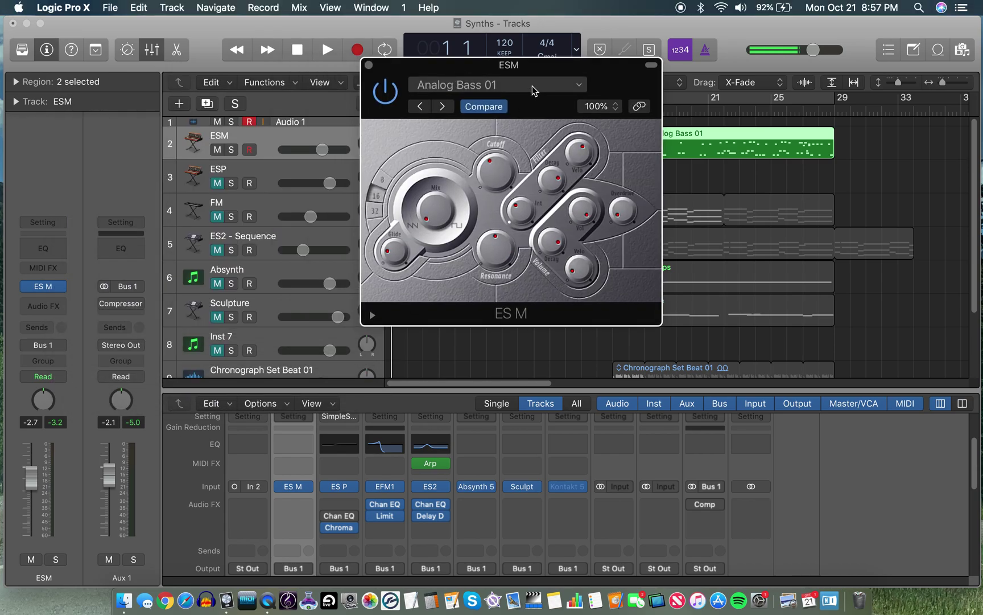
{"action": "left_click", "coordinate": [533, 90]}
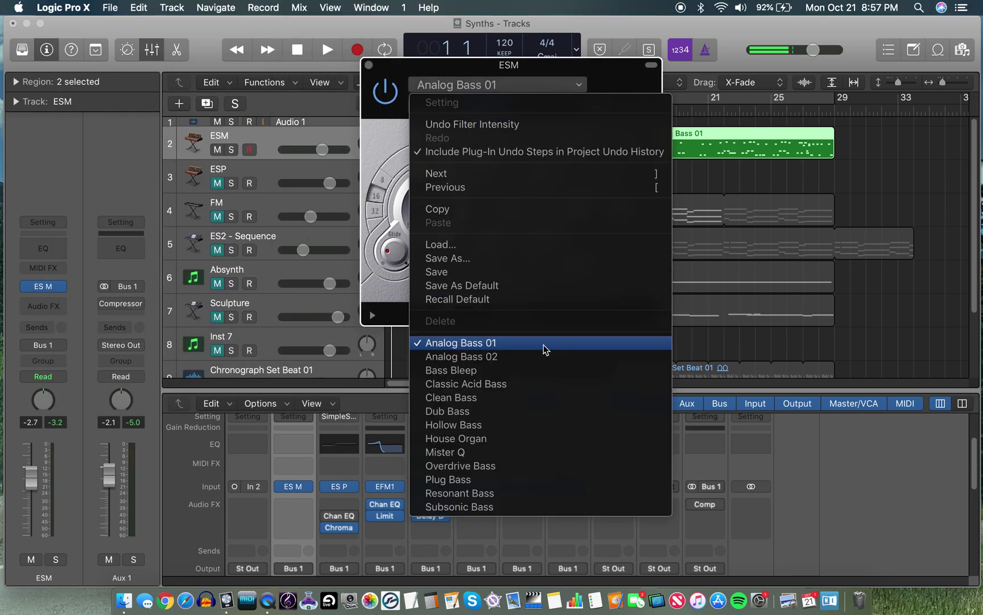
{"action": "left_click", "coordinate": [413, 69]}
{"action": "left_click_drag", "start_coordinate": [413, 69], "coordinate": [704, 99]}
Play the first Analog Bass 01 region while trying the ES M Cutoff knob and the 32 octave setting, and stop playback.
{"action": "left_click", "coordinate": [486, 136]}
{"action": "key", "text": "space"}
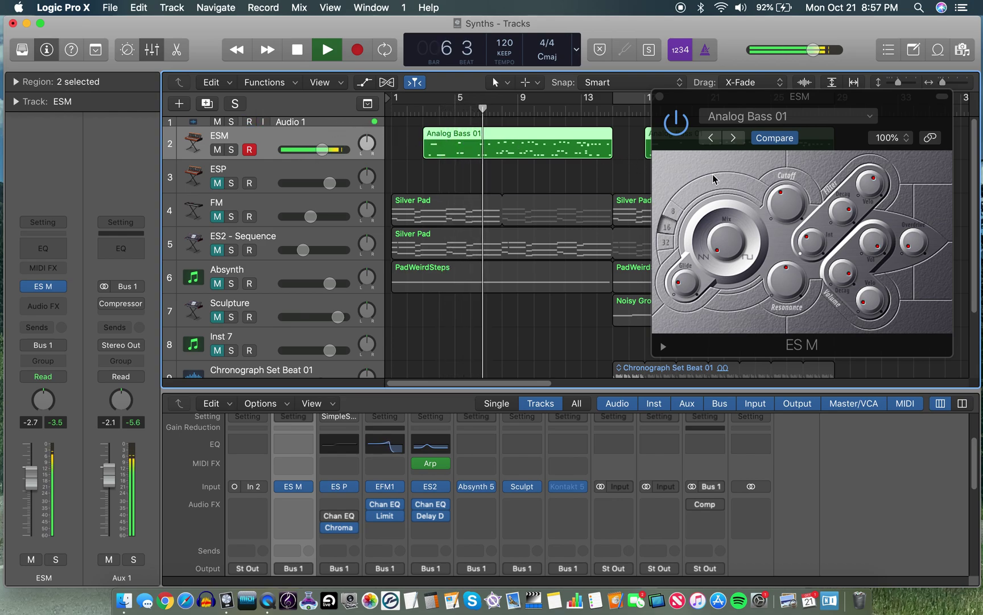
{"action": "mouse_move", "coordinate": [784, 202]}
{"action": "left_mouse_down"}
{"action": "mouse_move", "coordinate": [785, 222]}
{"action": "mouse_move", "coordinate": [785, 194]}
{"action": "mouse_move", "coordinate": [787, 214]}
{"action": "left_mouse_up"}
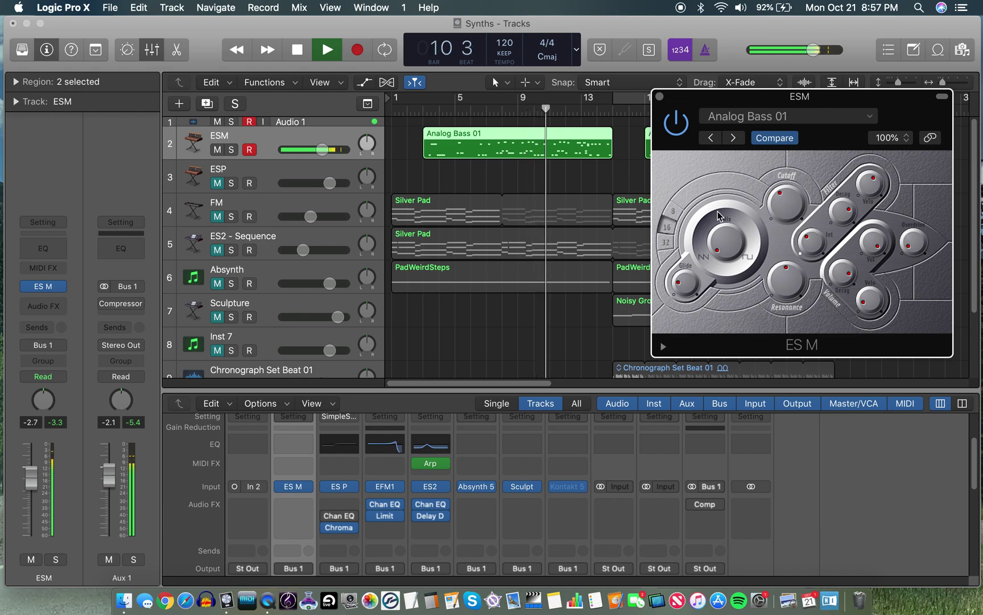
{"action": "left_click", "coordinate": [669, 247]}
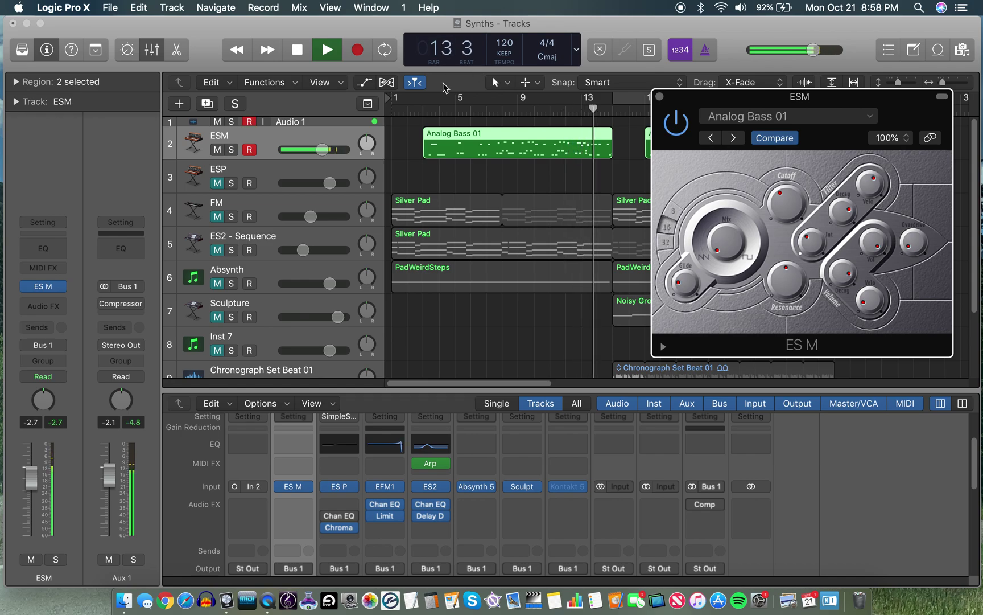
{"action": "key", "text": "space"}
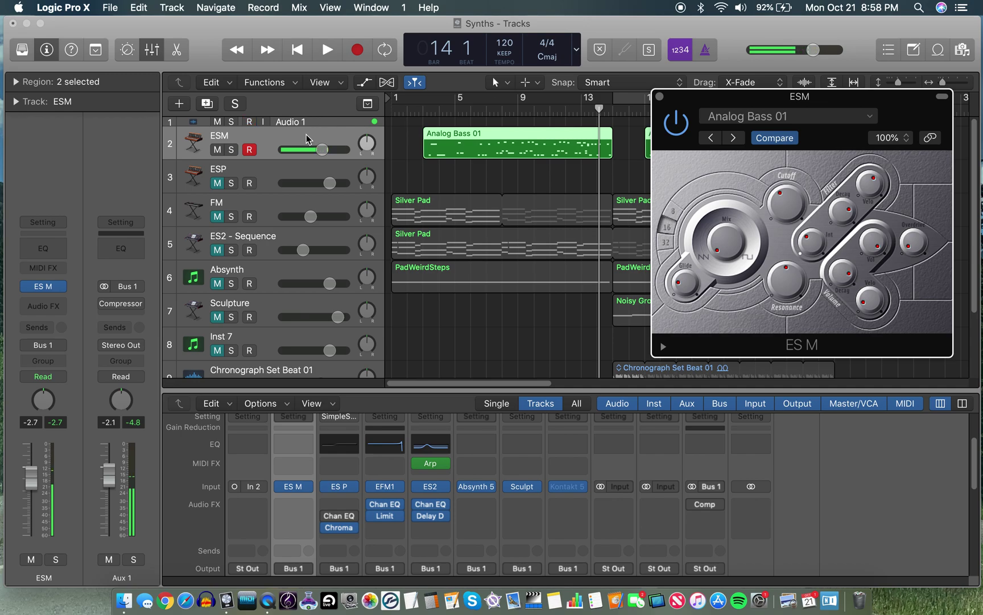
Enable input monitoring on Audio 1 and replay the bass from bar 6 while turning the ES M Mix knob toward the square wave.
{"action": "left_click", "coordinate": [266, 123]}
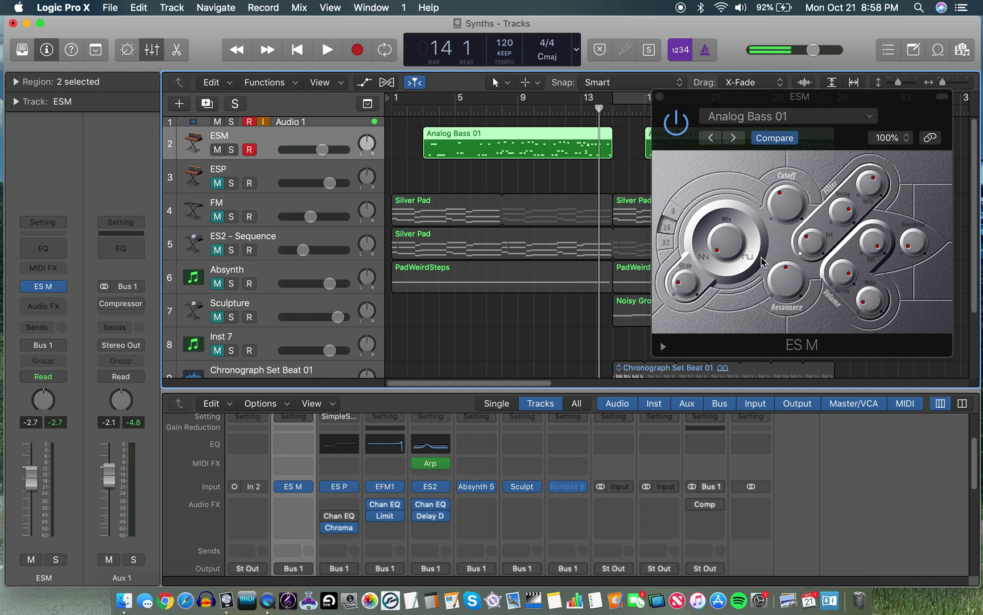
{"action": "left_click_drag", "start_coordinate": [599, 110], "coordinate": [470, 123]}
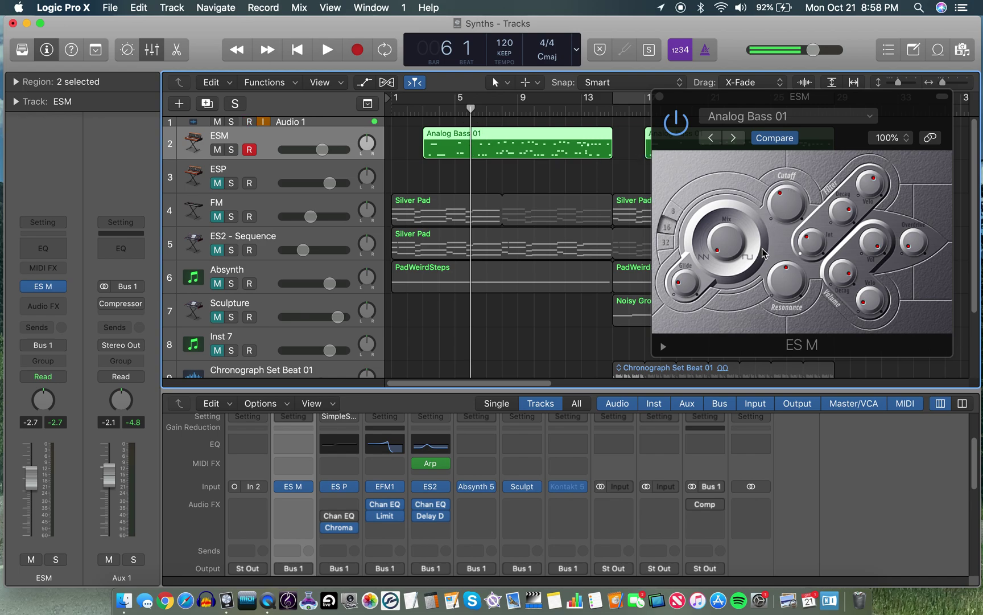
{"action": "key", "text": "space"}
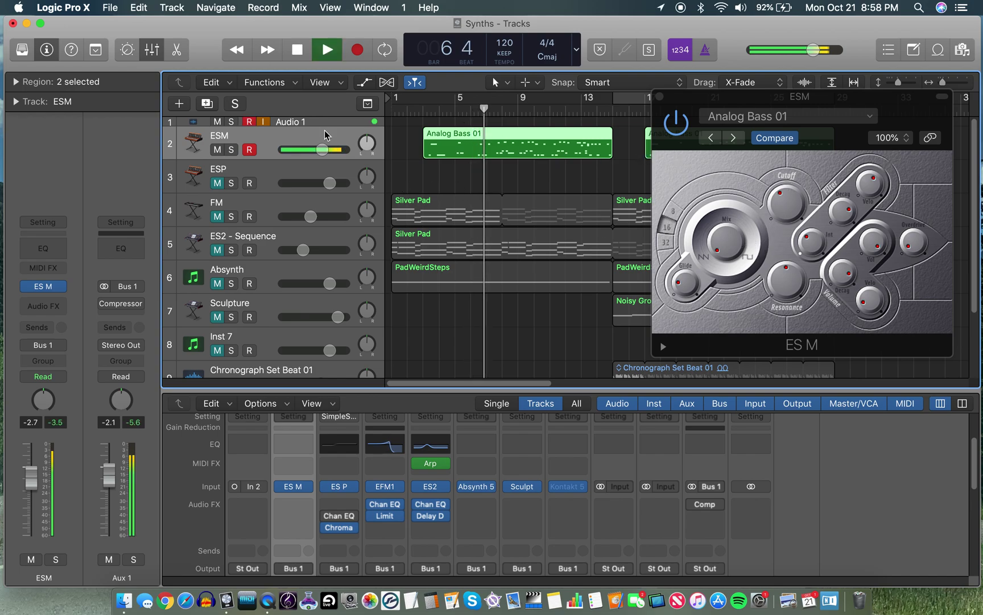
{"action": "left_click_drag", "start_coordinate": [726, 241], "coordinate": [706, 178]}
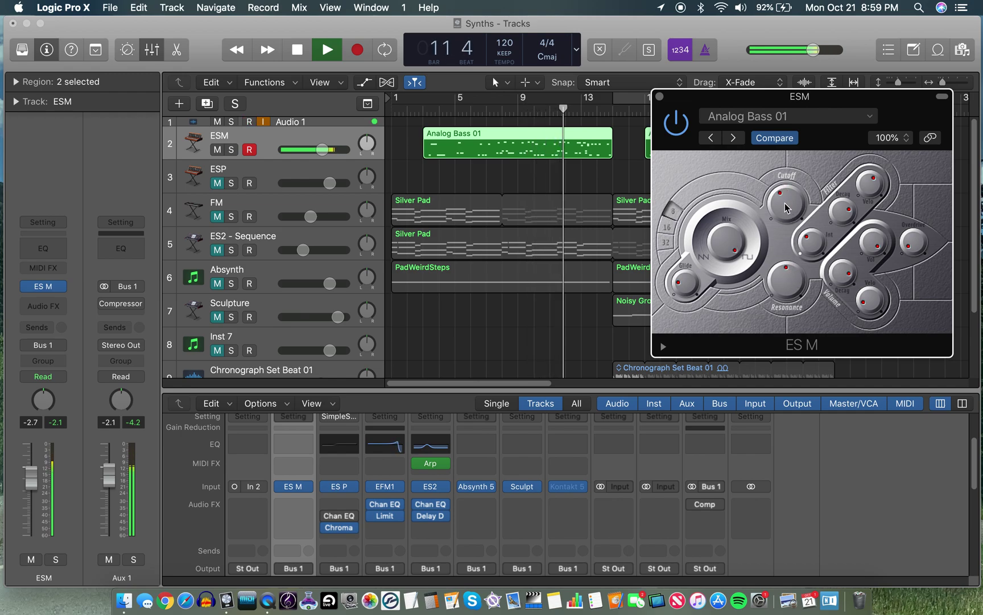
{"action": "key", "text": "space"}
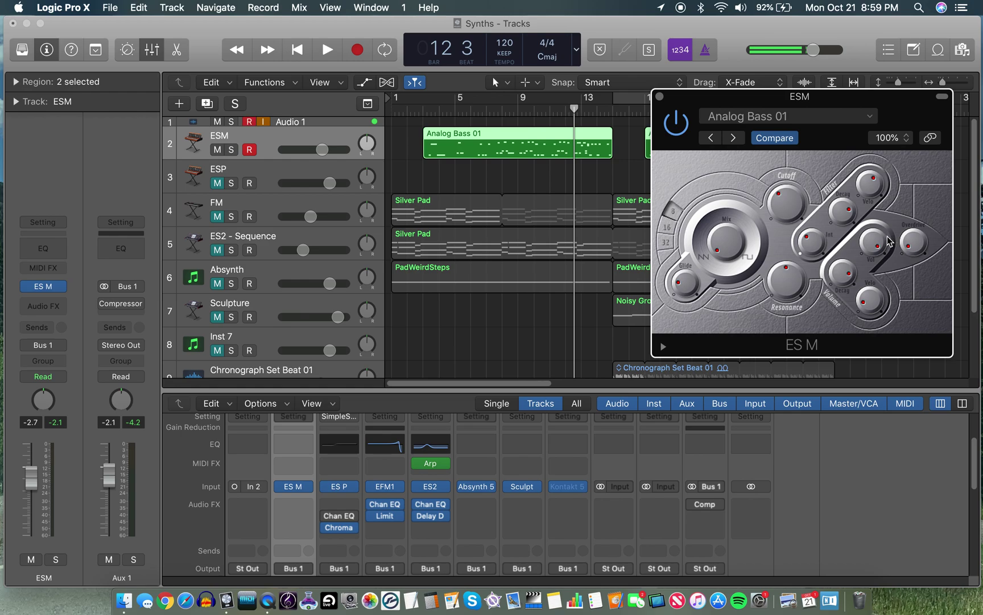
Listen to the edited bass sound from bars 3 and 5, stop playback, and return the playhead to bar 3.
{"action": "left_click", "coordinate": [424, 111]}
{"action": "key", "text": "space"}
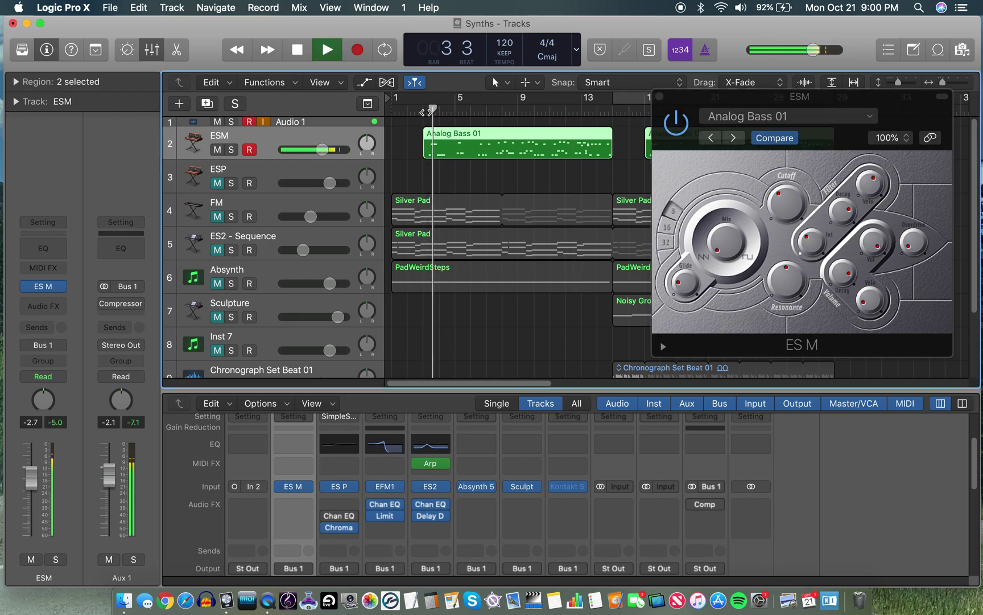
{"action": "left_click", "coordinate": [457, 112]}
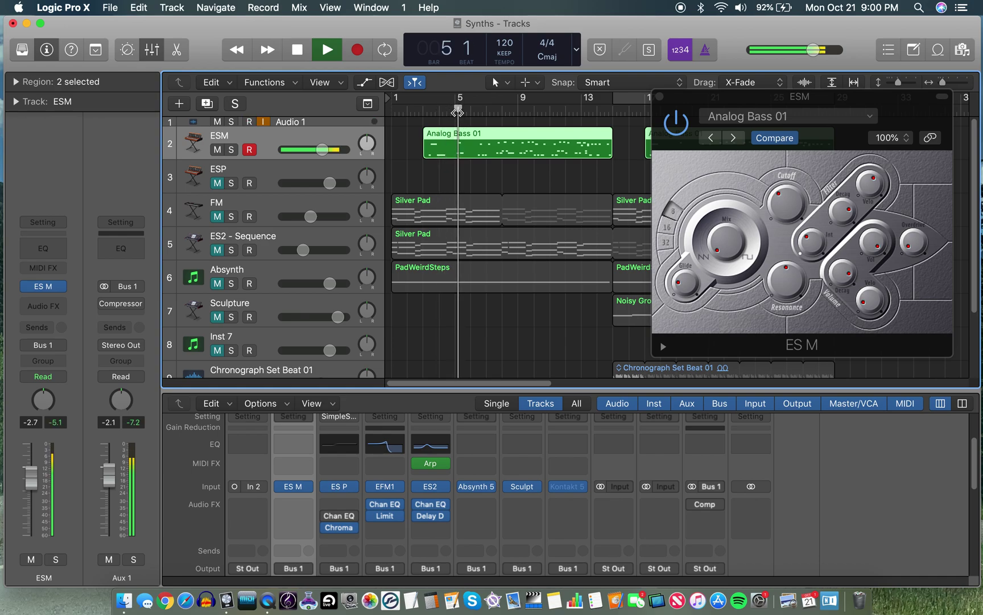
{"action": "key", "text": "space"}
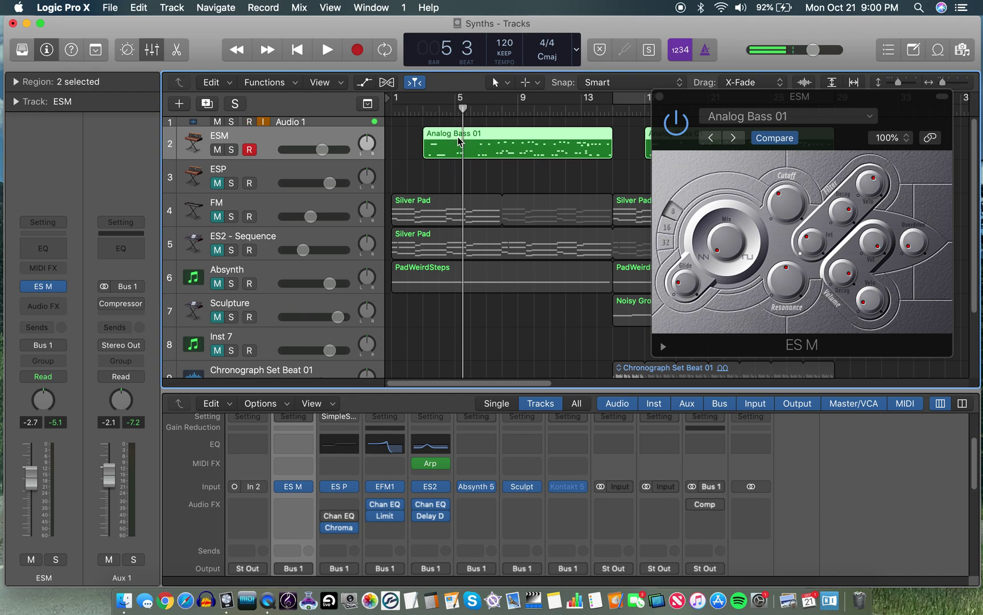
{"action": "left_click_drag", "start_coordinate": [463, 111], "coordinate": [423, 113]}
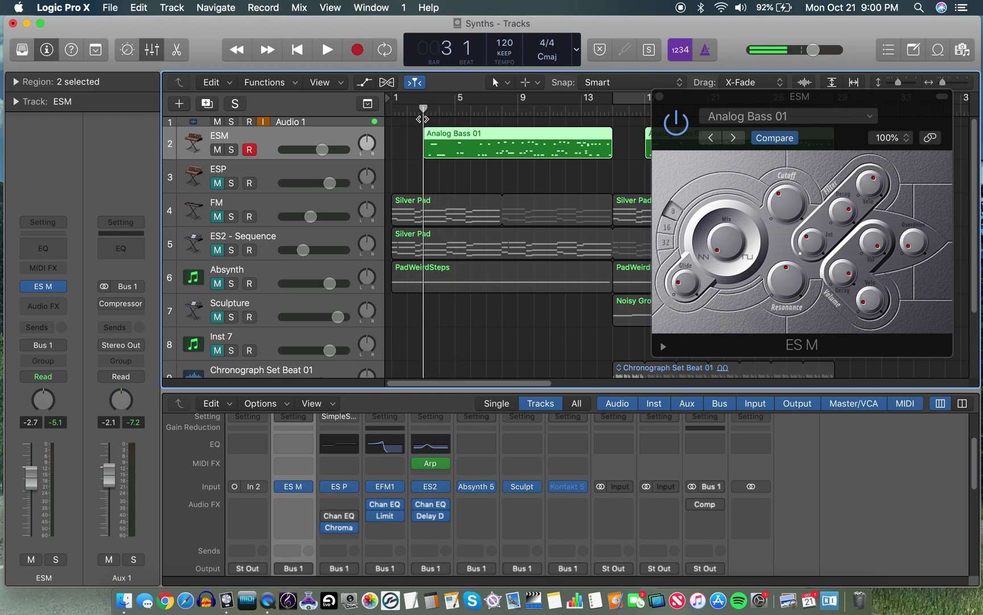
Select and unmute the ESP track, close the ES M window, and toggle the ESM track's mute on and back off.
{"action": "left_click", "coordinate": [247, 172]}
{"action": "left_click", "coordinate": [217, 149]}
{"action": "left_click", "coordinate": [217, 183]}
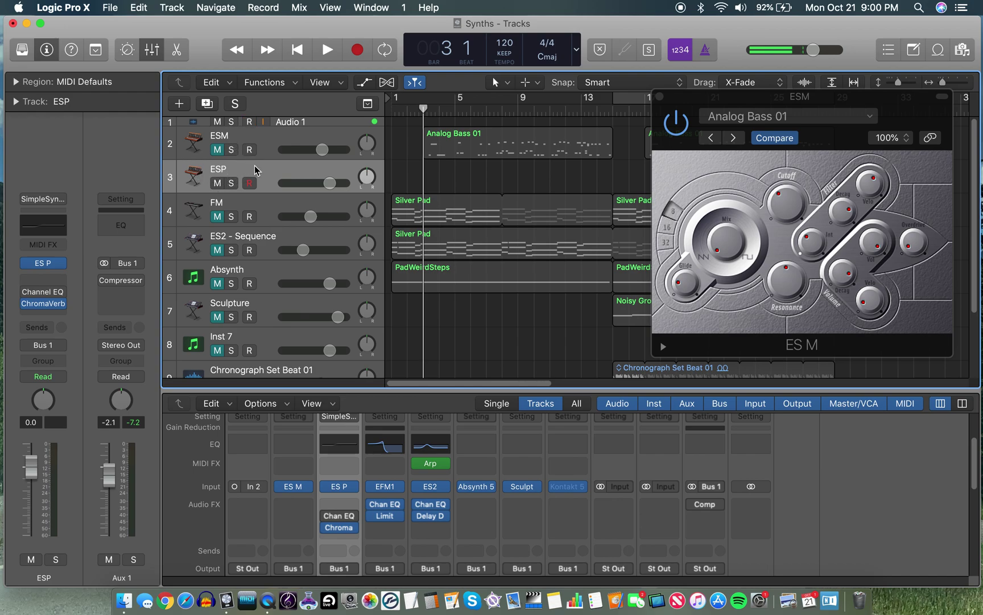
{"action": "left_click", "coordinate": [660, 97]}
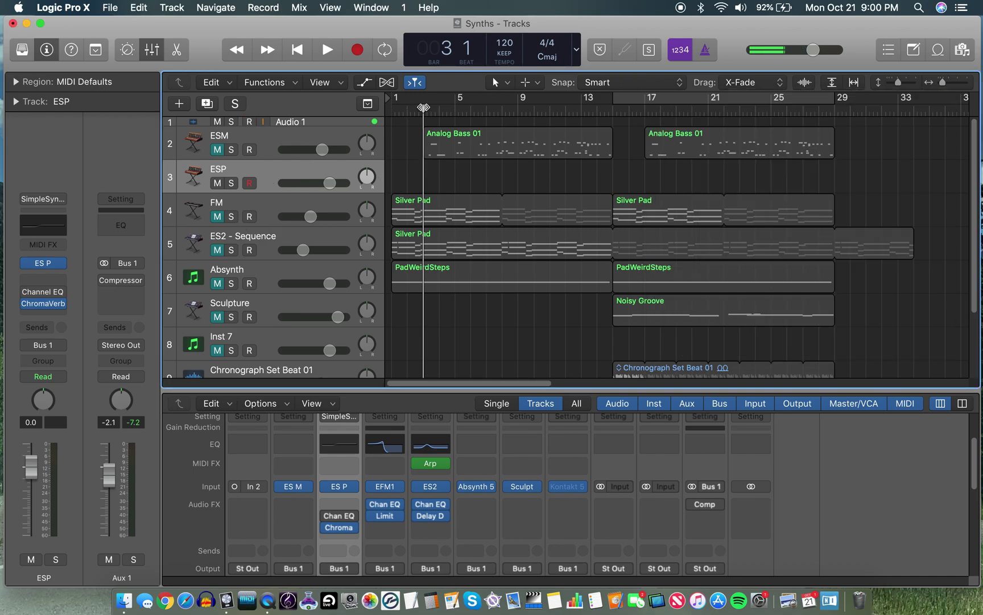
{"action": "left_click", "coordinate": [217, 150]}
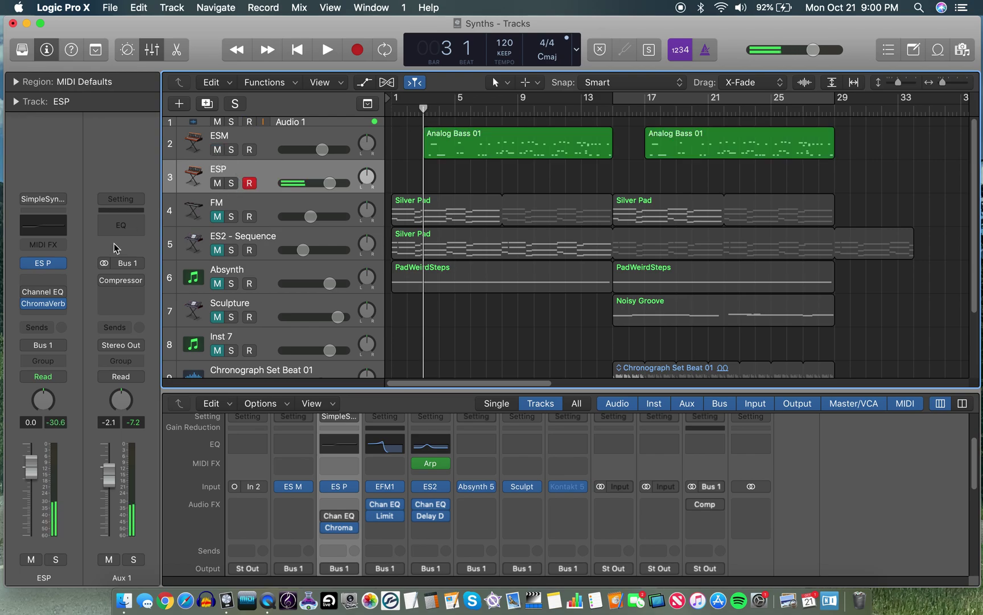
Open the ES P synth, set its window view to 100%, and move the window over the arrangement area.
{"action": "left_click", "coordinate": [46, 263]}
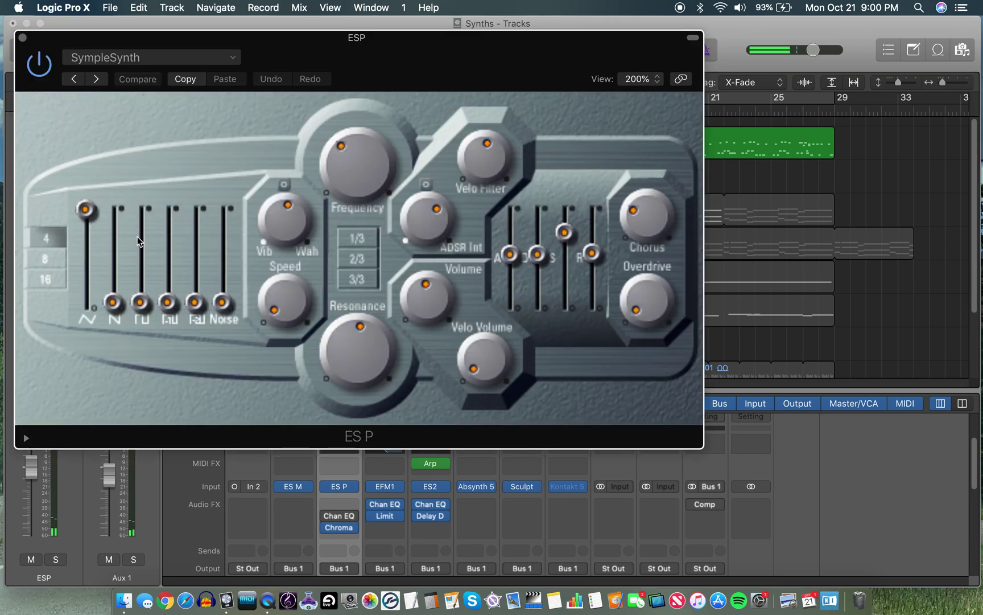
{"action": "left_click", "coordinate": [639, 80]}
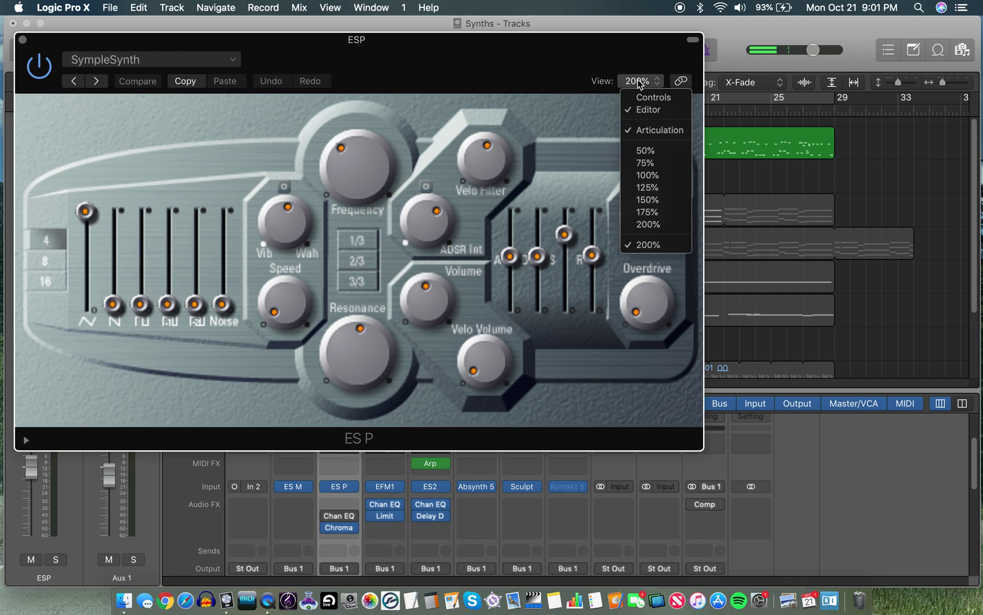
{"action": "left_click", "coordinate": [653, 175]}
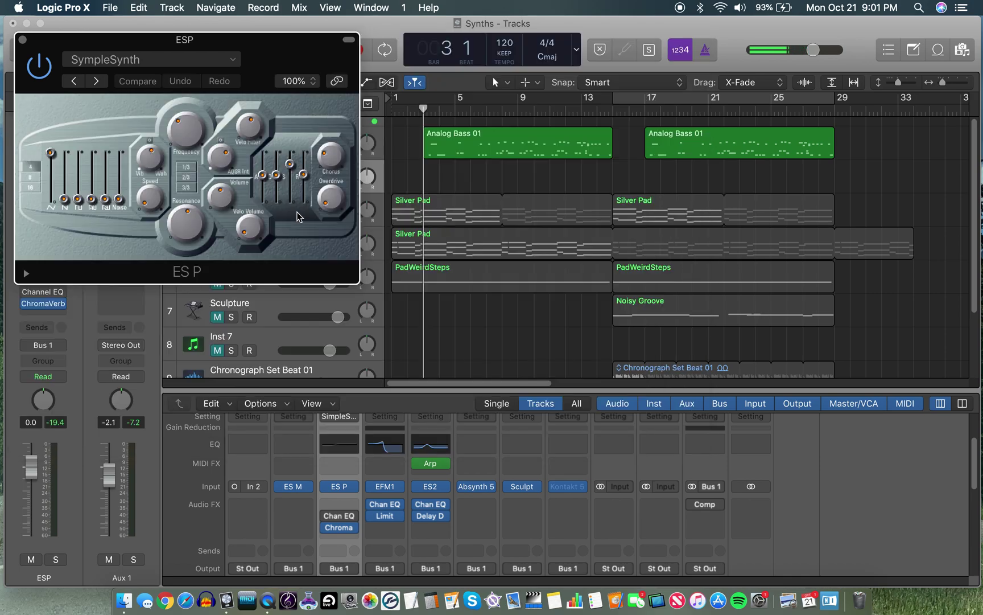
{"action": "left_click_drag", "start_coordinate": [65, 128], "coordinate": [546, 181]}
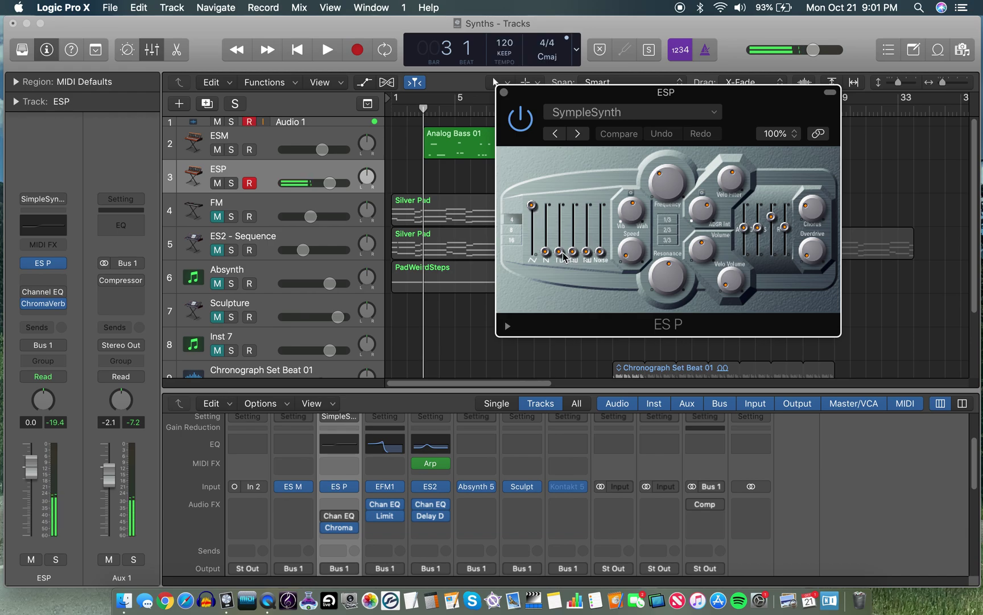
Try the ES P square wave in place of the triangle, restore the triangle, and try the octave and 1/3 frequency options.
{"action": "left_click_drag", "start_coordinate": [533, 206], "coordinate": [538, 259]}
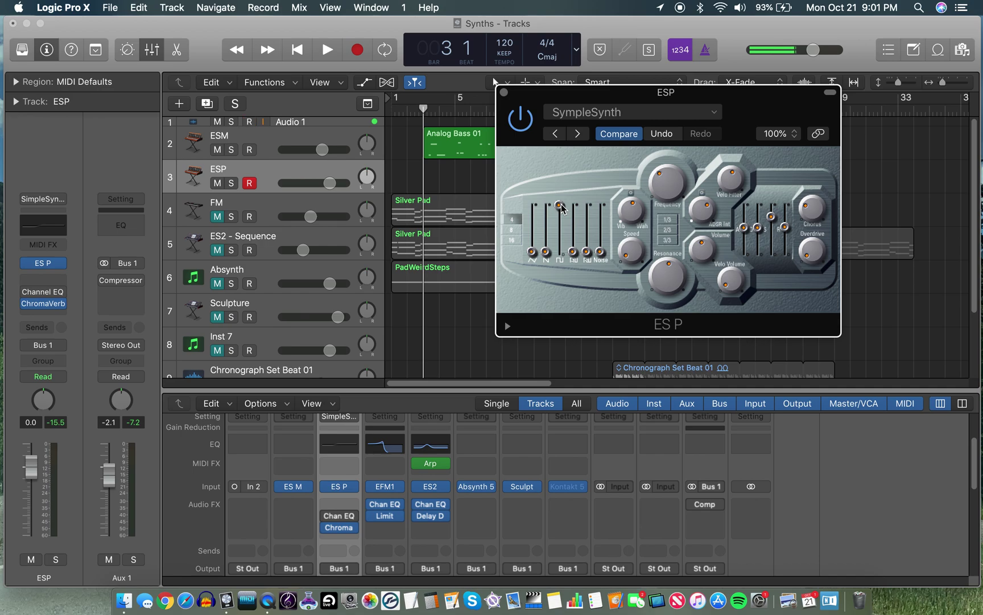
{"action": "left_click_drag", "start_coordinate": [560, 206], "coordinate": [525, 185]}
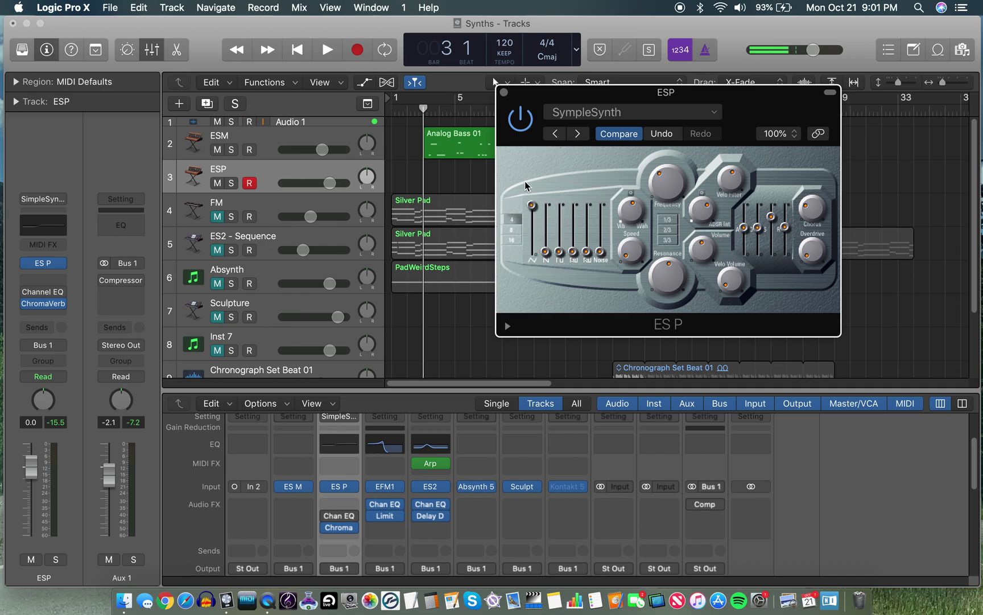
{"action": "left_click", "coordinate": [515, 234]}
{"action": "left_click", "coordinate": [512, 219]}
{"action": "left_click", "coordinate": [667, 221]}
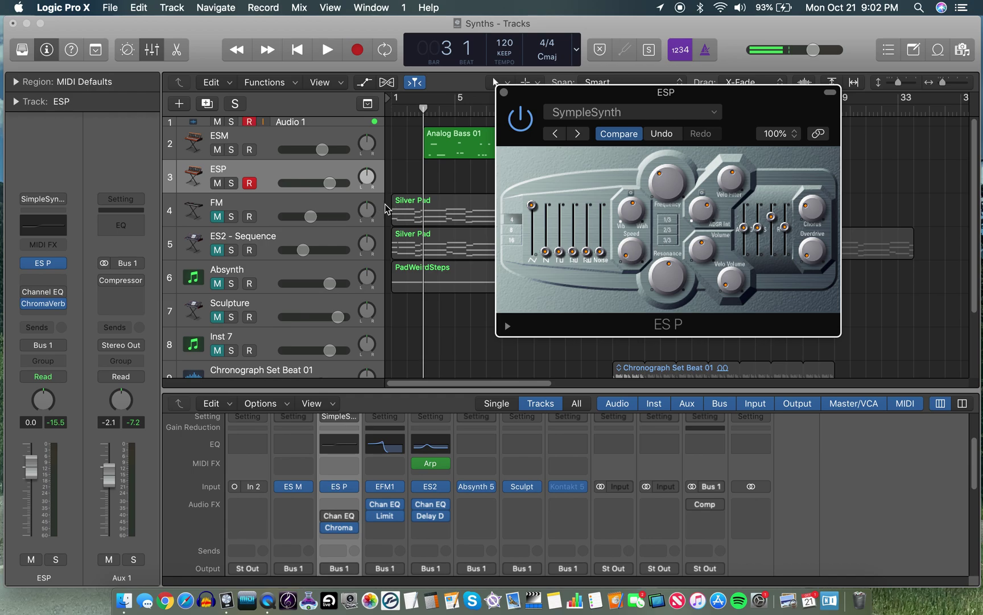
Select the FM track and turn on linking for the open plug-in window.
{"action": "left_click", "coordinate": [262, 210]}
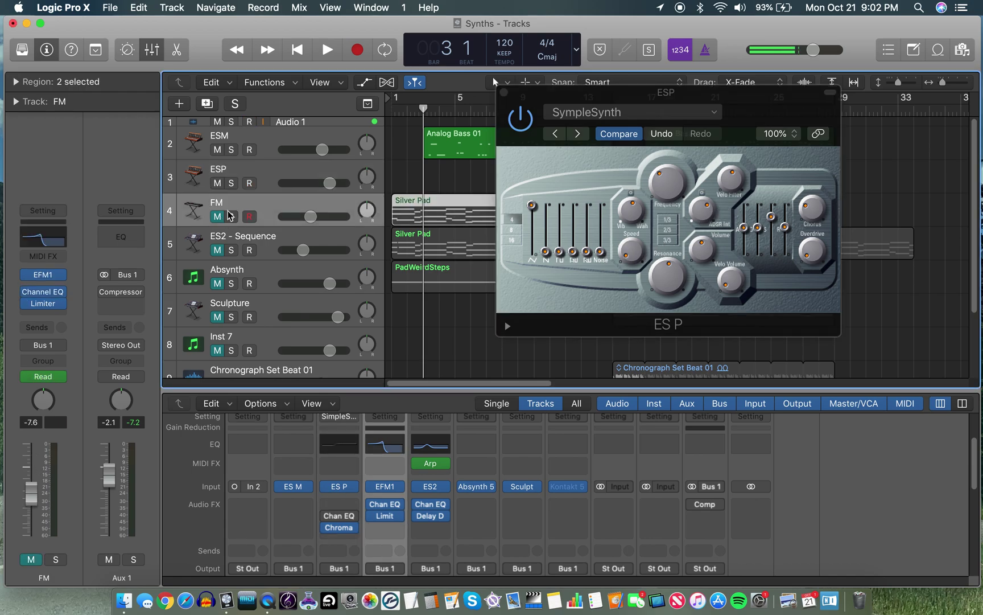
{"action": "left_click", "coordinate": [818, 133]}
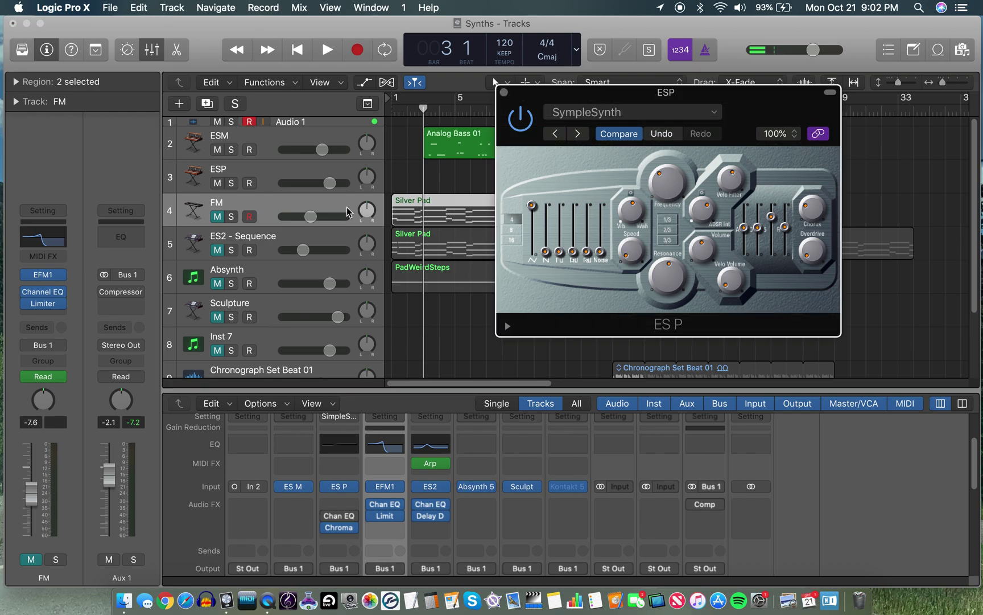
{"action": "left_click", "coordinate": [258, 217]}
Unmute the FM track, mute ESP and ESM, and open the EFM1 synth in the linked window.
{"action": "left_click", "coordinate": [217, 216]}
{"action": "left_click", "coordinate": [217, 182]}
{"action": "left_click", "coordinate": [217, 149]}
{"action": "left_click", "coordinate": [50, 276]}
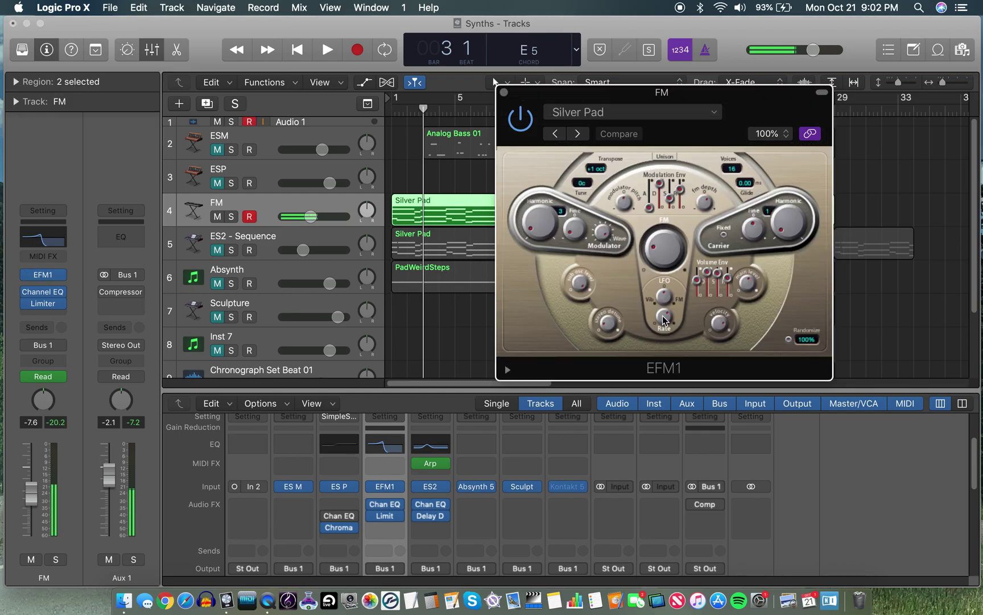
Raise the EFM1 FM amount, play the Silver Pad region from bar 1, and lower the FM amount during playback.
{"action": "left_click_drag", "start_coordinate": [662, 261], "coordinate": [647, 179]}
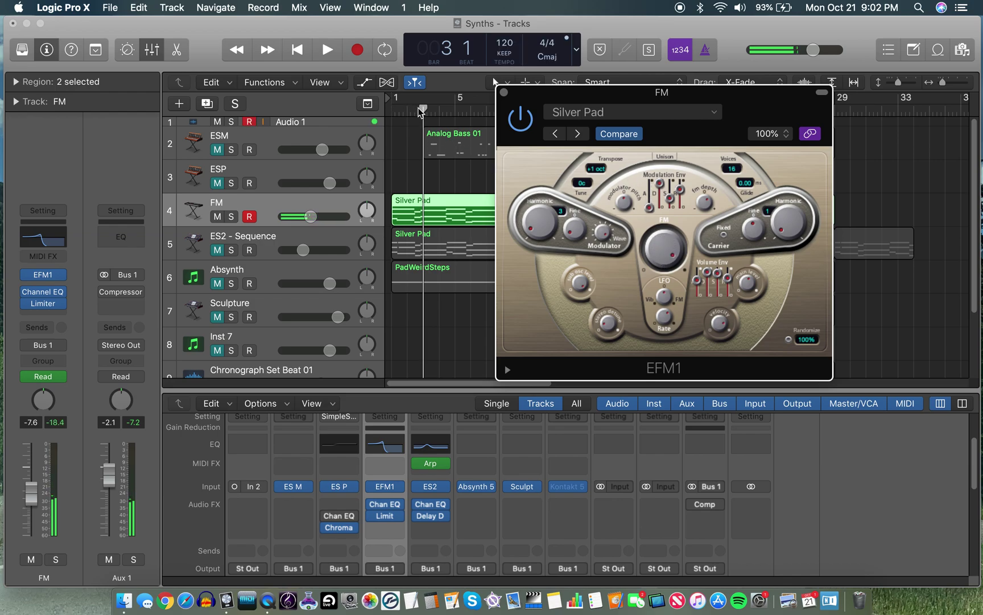
{"action": "key", "text": "space"}
{"action": "key", "text": "cmd+w"}
{"action": "key", "text": "space"}
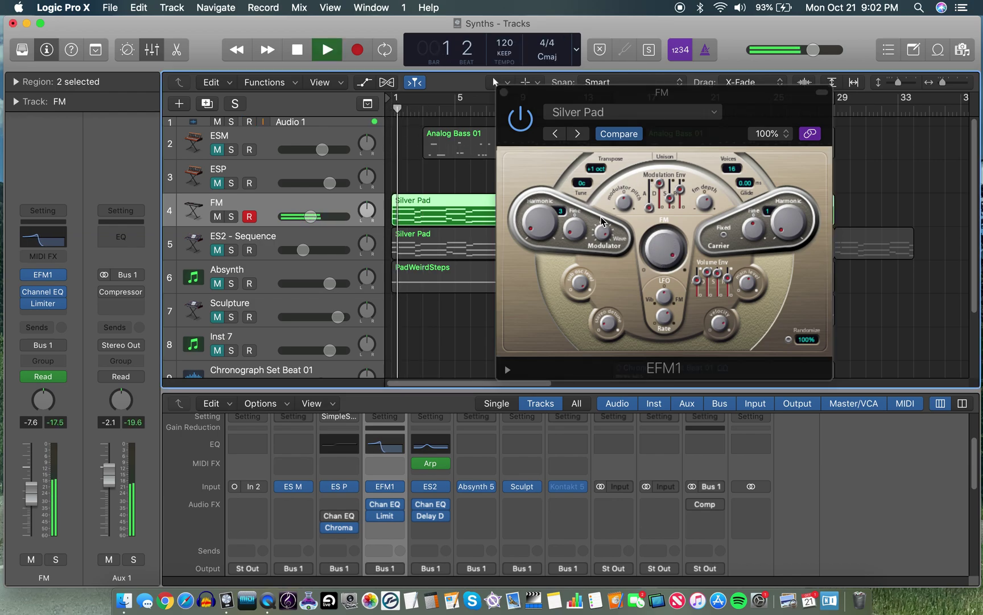
{"action": "left_click", "coordinate": [671, 277]}
{"action": "left_click_drag", "start_coordinate": [671, 277], "coordinate": [677, 313]}
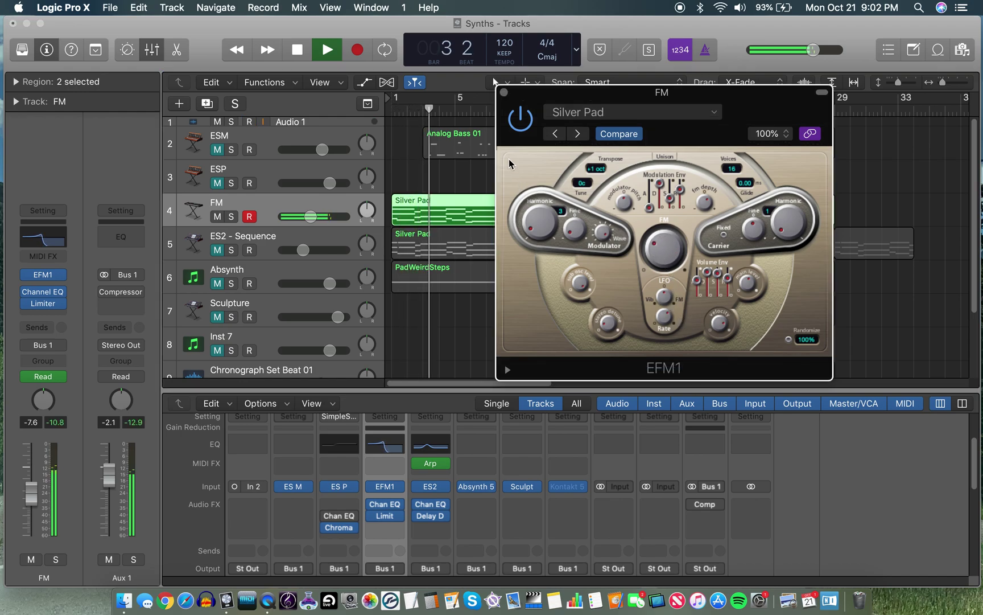
Move the EFM1 window aside, enable input monitoring on the Audio 1 track, and stop playback.
{"action": "left_click_drag", "start_coordinate": [550, 93], "coordinate": [626, 82]}
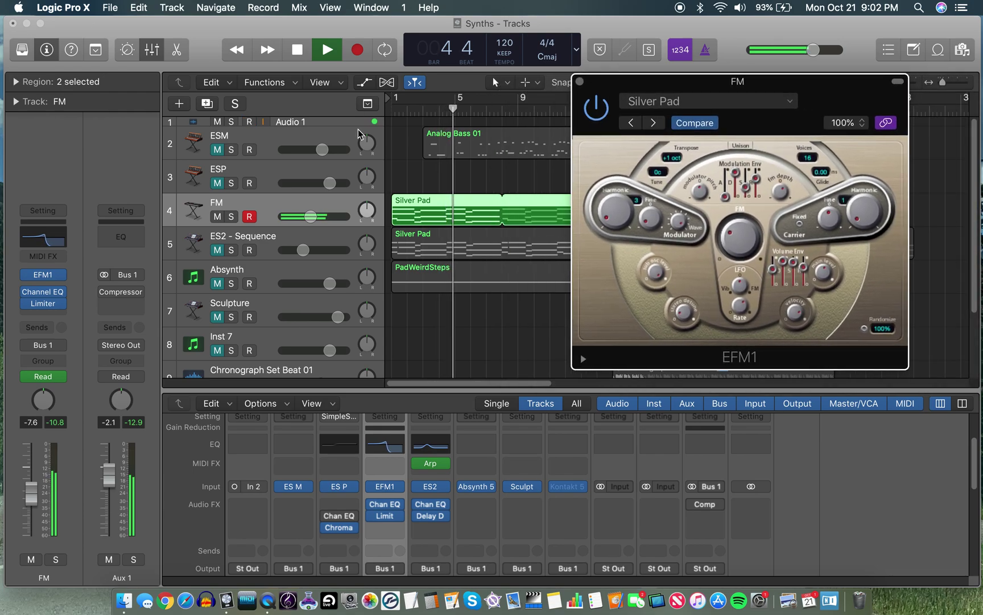
{"action": "left_click", "coordinate": [265, 122]}
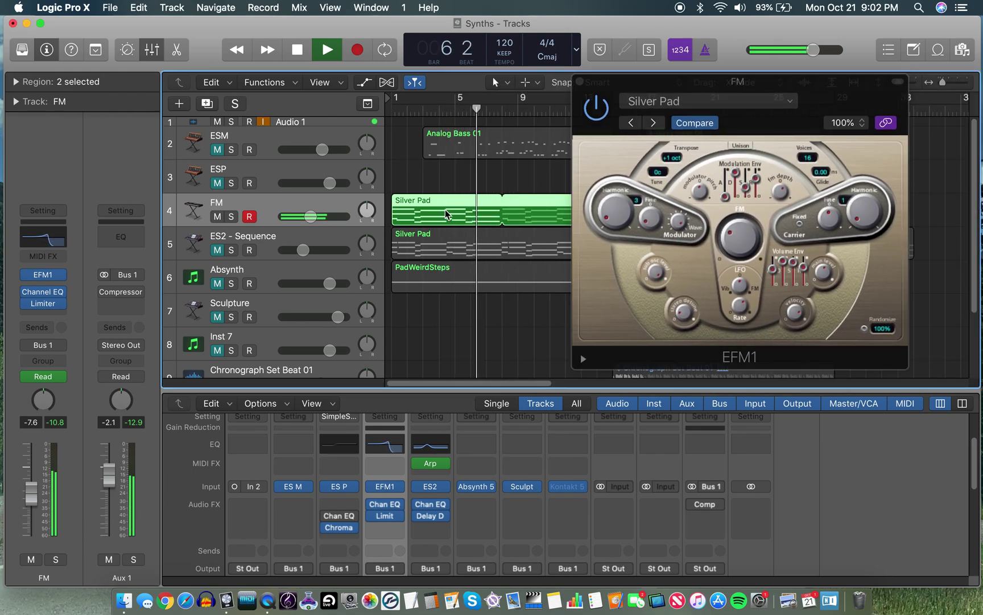
{"action": "key", "text": "space"}
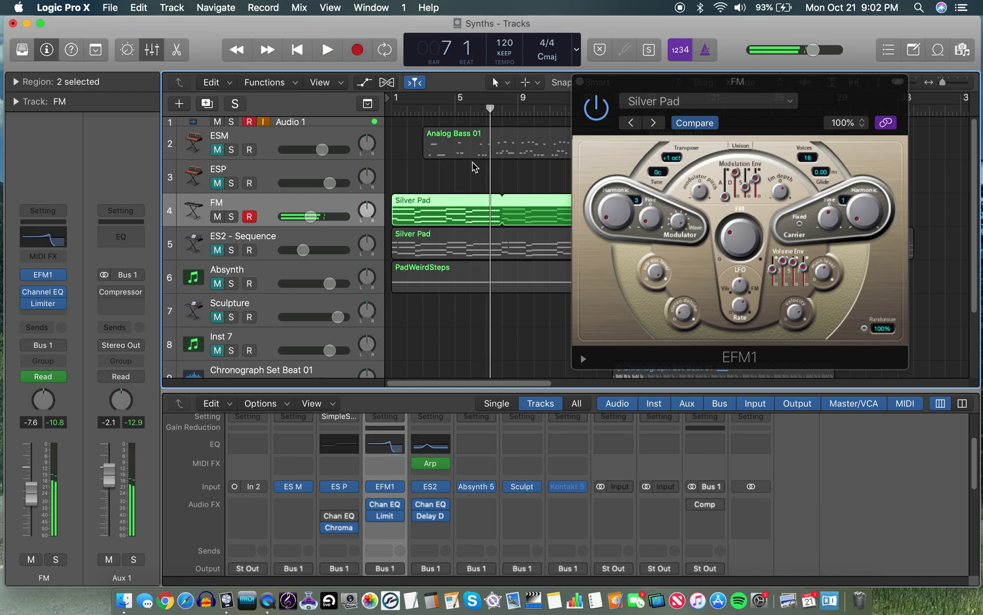
Return the playhead to bar 1, show the track automation, and hide the EFM1 window.
{"action": "key", "text": "Return"}
{"action": "key", "text": "a"}
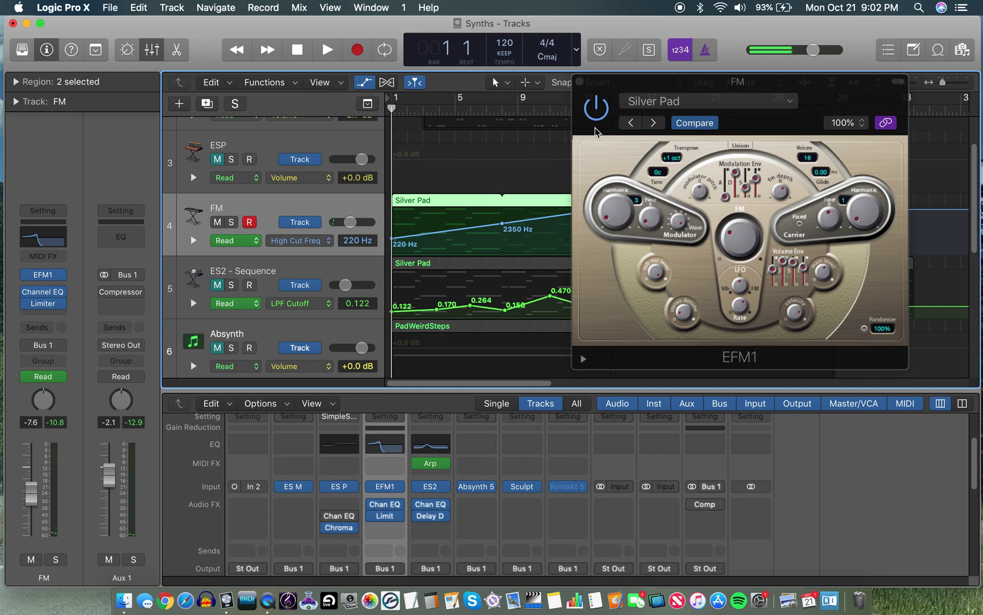
{"action": "key", "text": "v"}
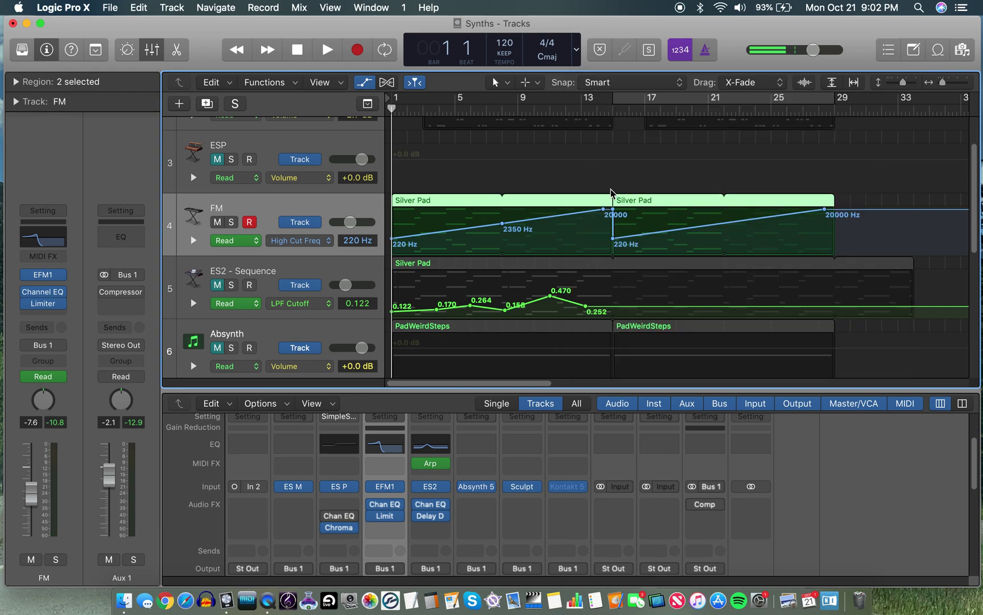
Place the playhead at bar 14 beat 2, reopen EFM1 to adjust its FM amount slightly, and close it.
{"action": "left_click", "coordinate": [611, 112]}
{"action": "left_click", "coordinate": [598, 112]}
{"action": "left_click_drag", "start_coordinate": [597, 112], "coordinate": [602, 112]}
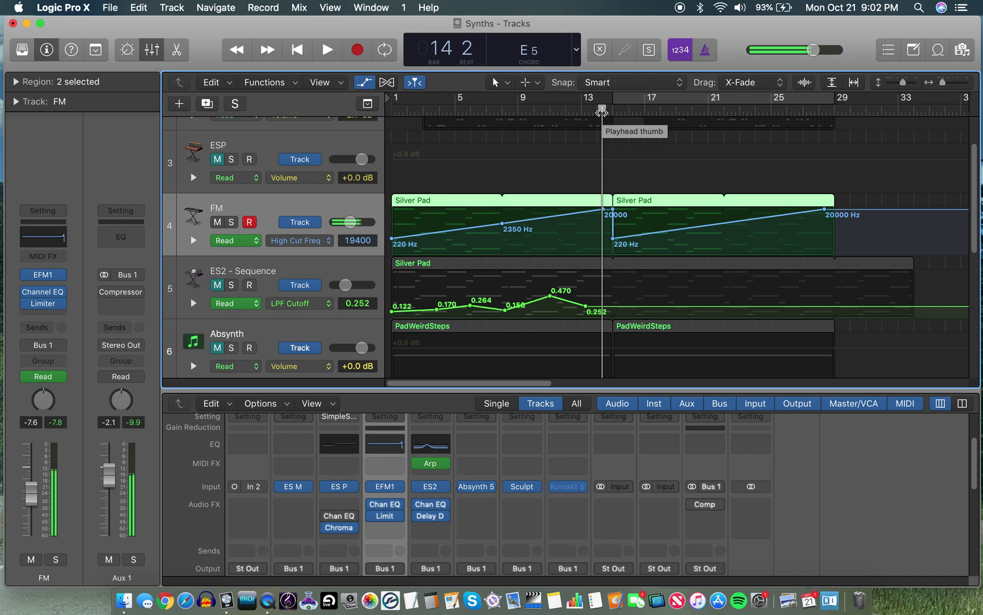
{"action": "left_click", "coordinate": [45, 280]}
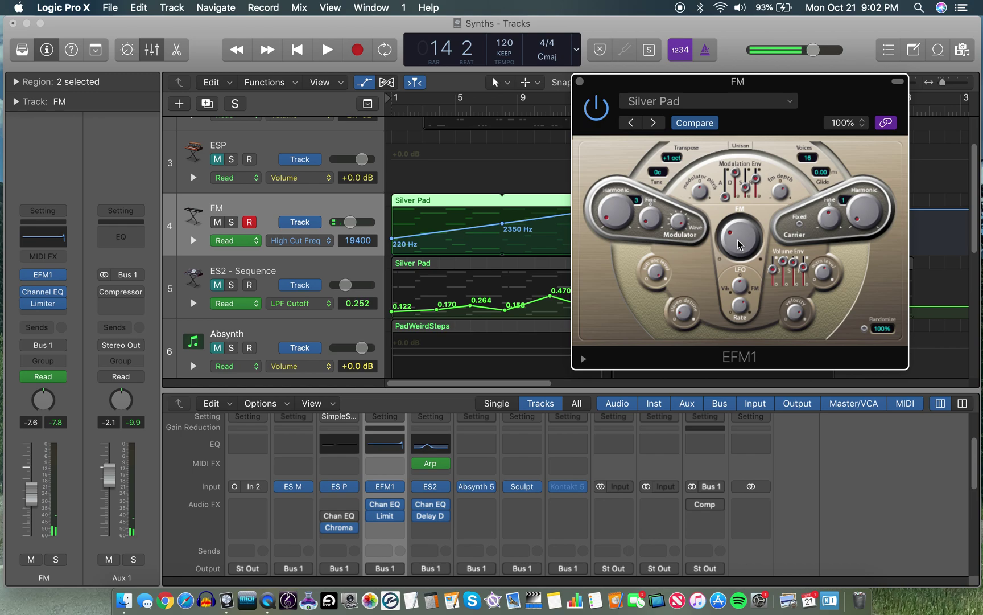
{"action": "mouse_move", "coordinate": [739, 239]}
{"action": "left_mouse_down"}
{"action": "mouse_move", "coordinate": [739, 167]}
{"action": "mouse_move", "coordinate": [741, 234]}
{"action": "left_mouse_up"}
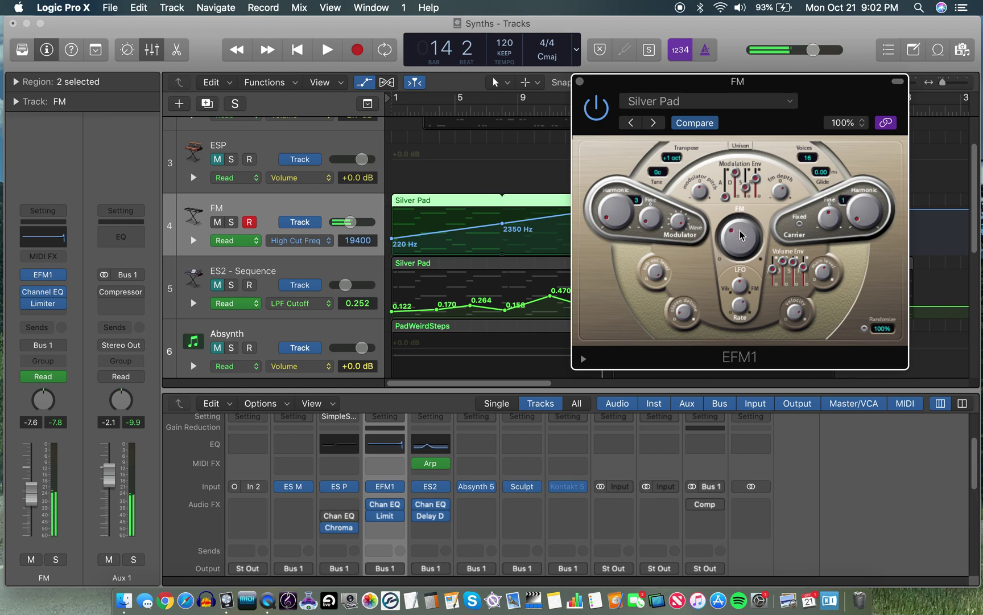
{"action": "left_click", "coordinate": [580, 82]}
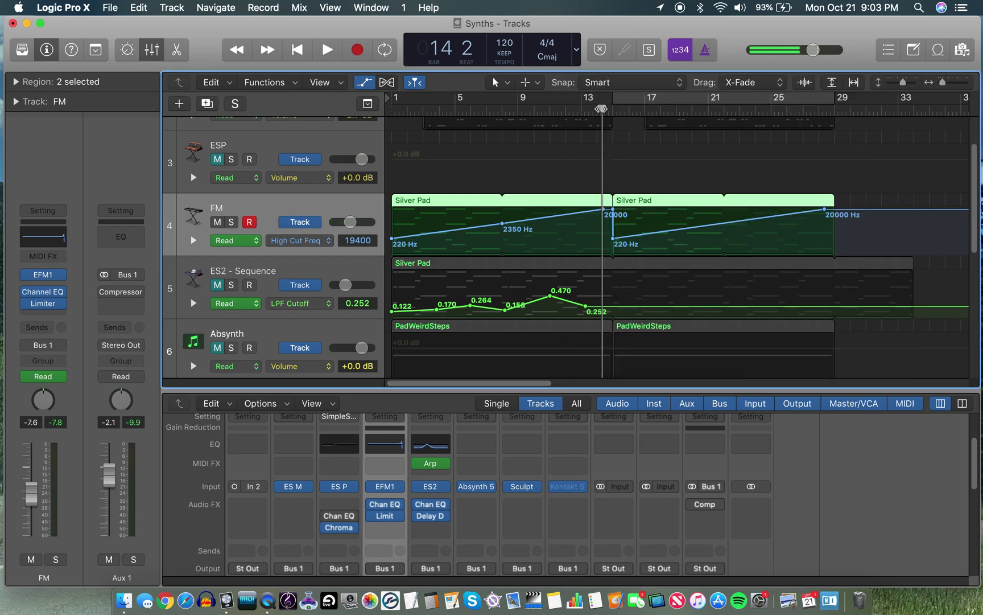
Delete the 2350 Hz point from the FM track's High Cut Freq automation and play the sweep from bar 1.
{"action": "left_click", "coordinate": [519, 227]}
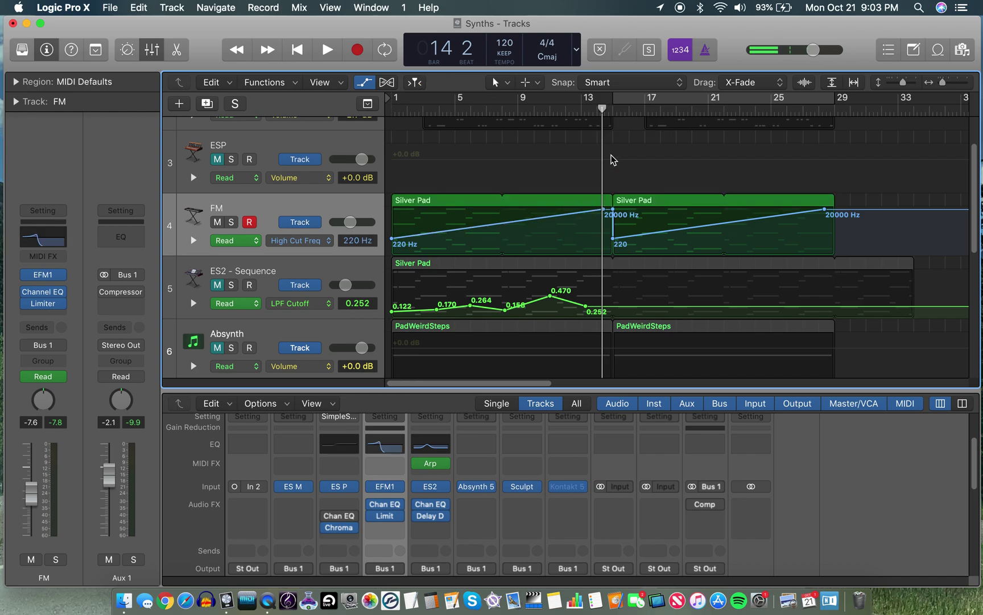
{"action": "key", "text": "Return"}
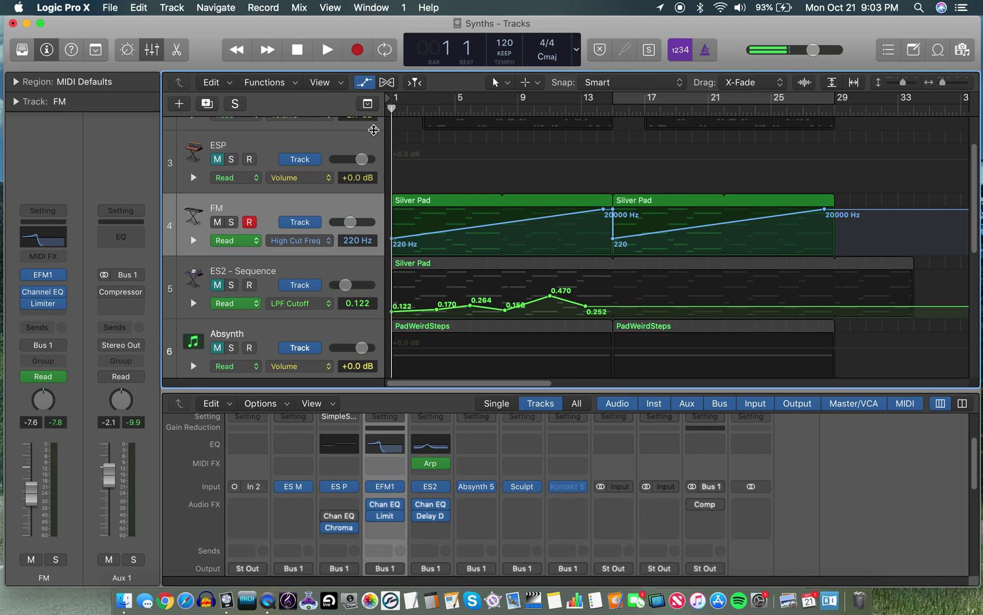
{"action": "key", "text": "space"}
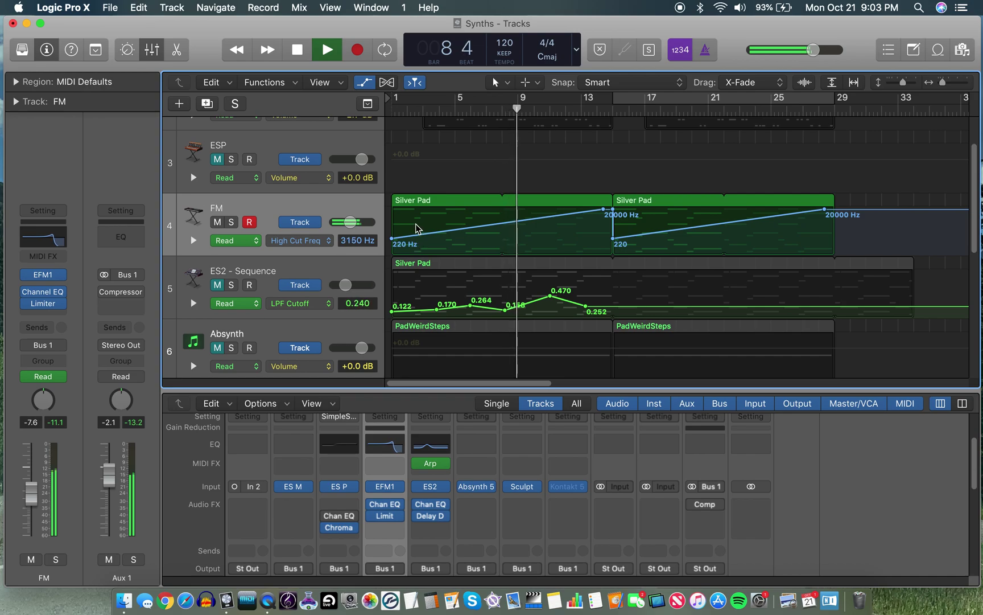
{"action": "key", "text": "space"}
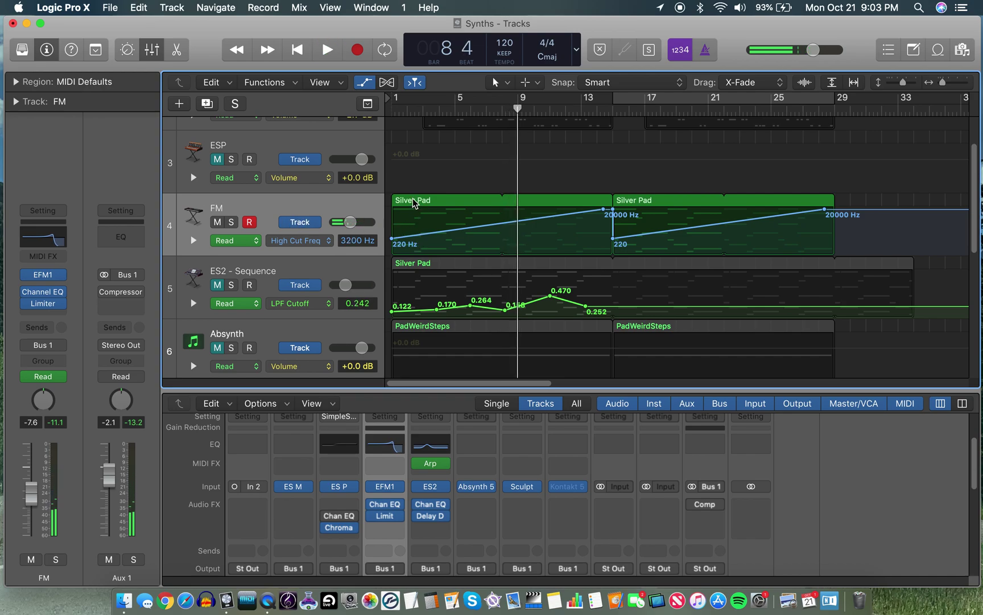
Examine the EFM1 preset categories, from FM Leads to Warped FM, without loading one, and close the synth.
{"action": "left_click", "coordinate": [48, 279]}
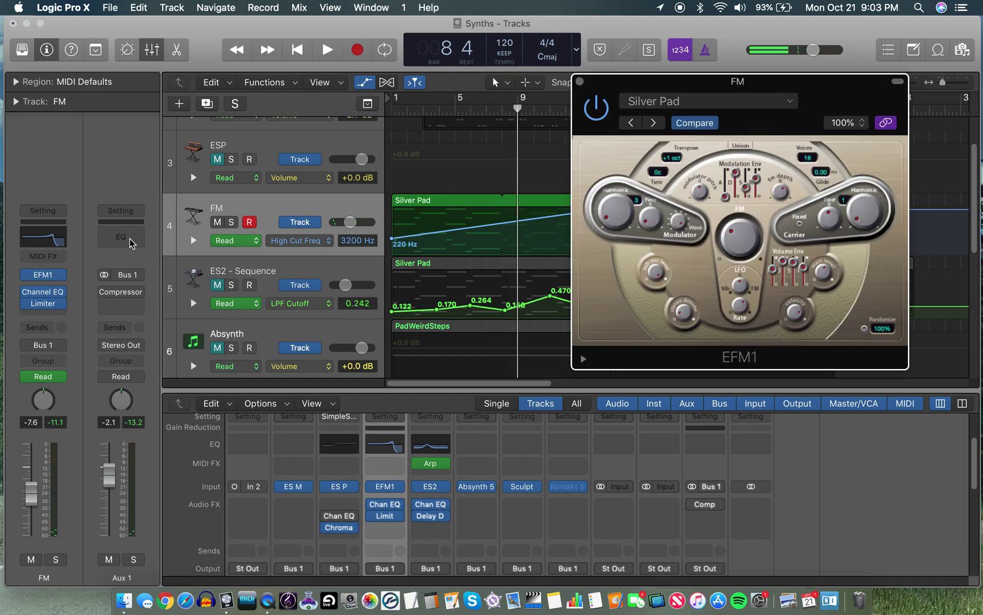
{"action": "left_click", "coordinate": [656, 101]}
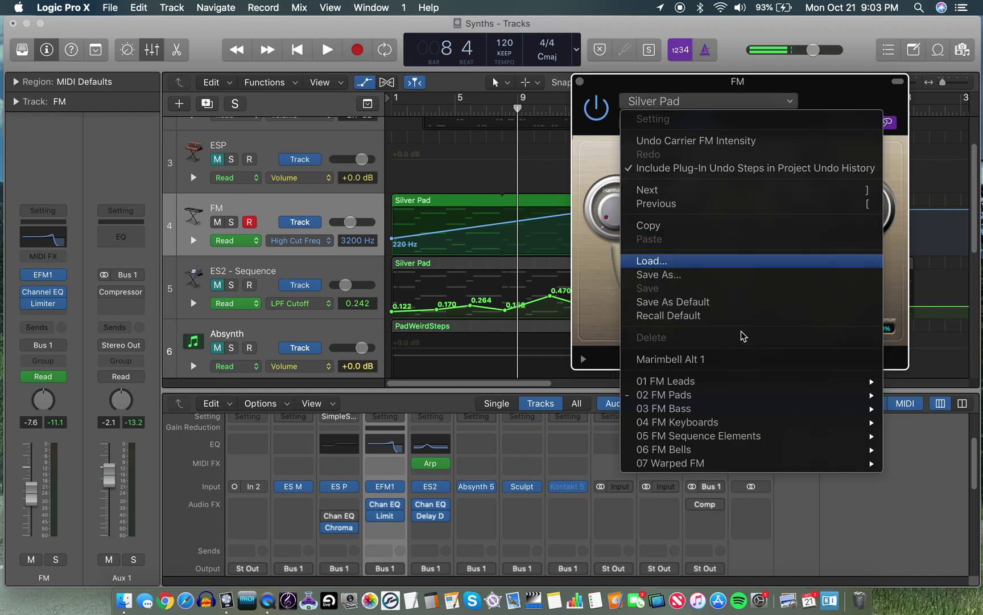
{"action": "mouse_move", "coordinate": [759, 396]}
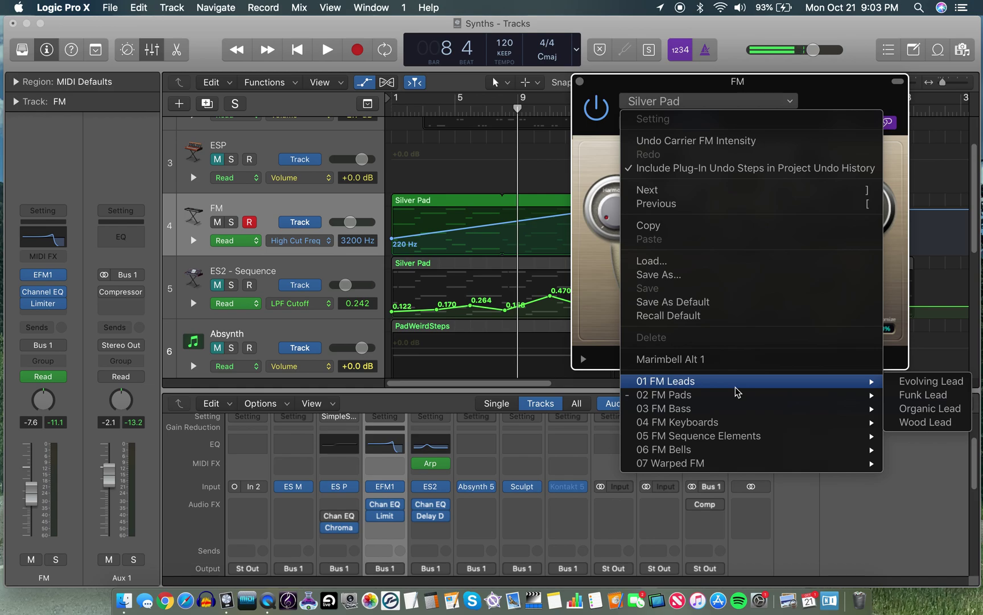
{"action": "mouse_move", "coordinate": [753, 451]}
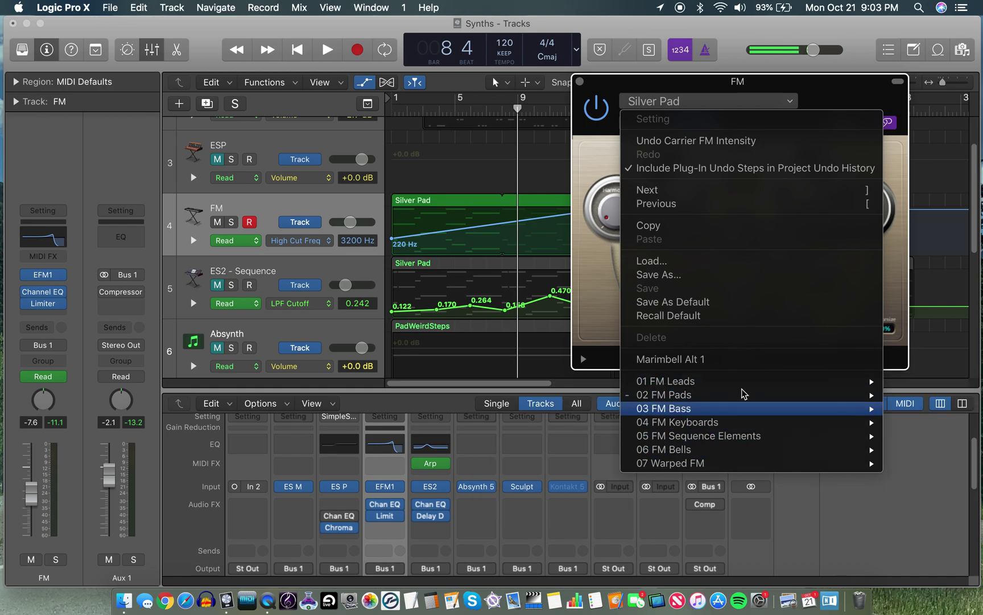
{"action": "left_click", "coordinate": [614, 109]}
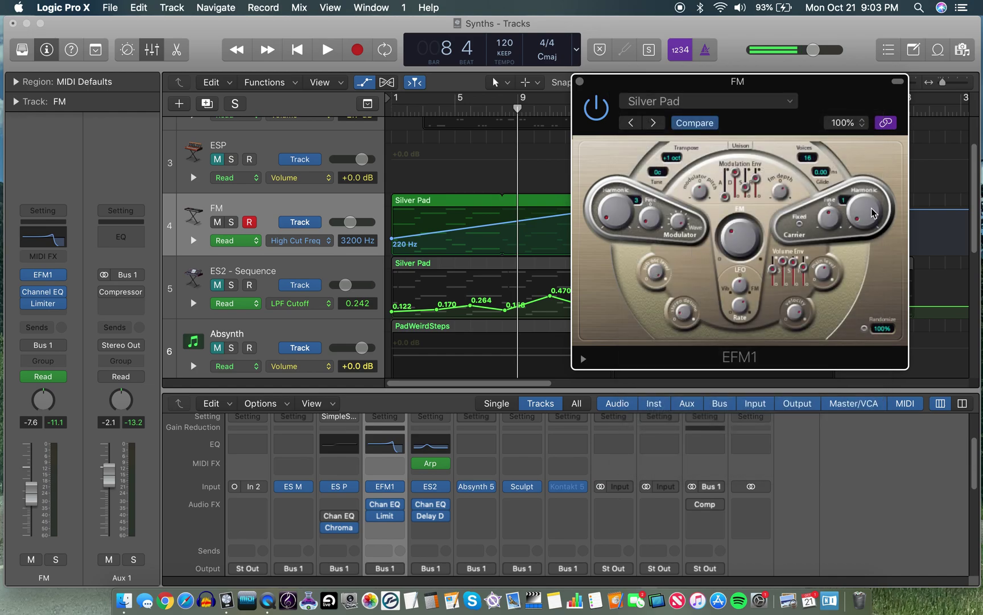
{"action": "left_click", "coordinate": [580, 82]}
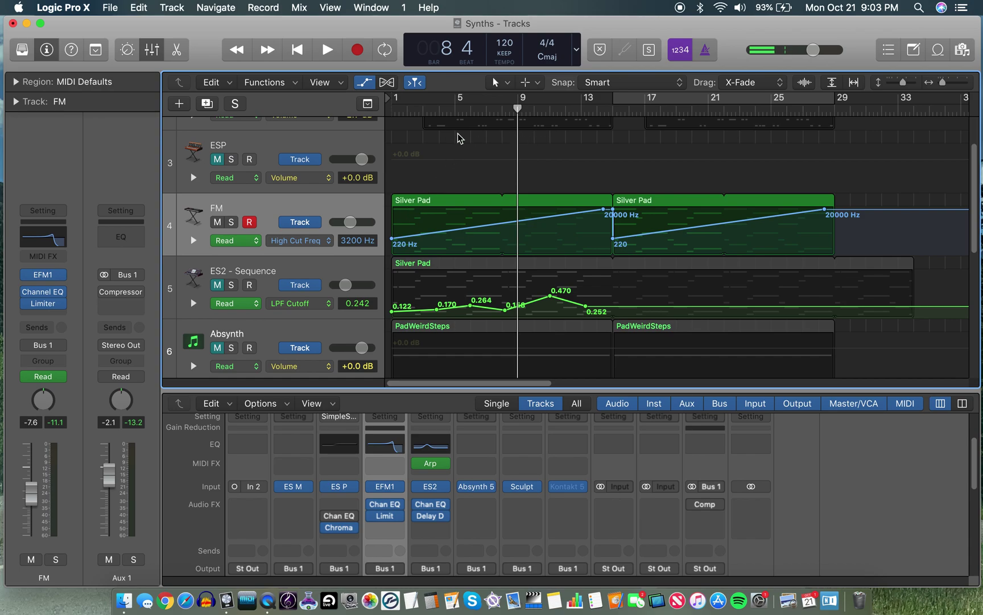
Return the playhead to bar 1, mute the FM track, and unmute the ES2 - Sequence track.
{"action": "left_click_drag", "start_coordinate": [517, 110], "coordinate": [373, 119]}
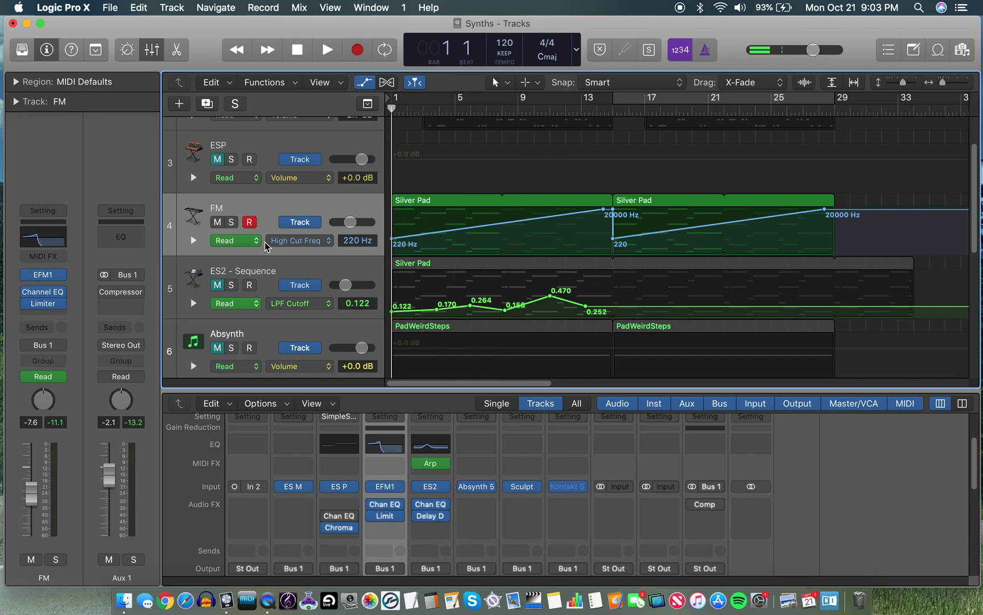
{"action": "left_click", "coordinate": [218, 222]}
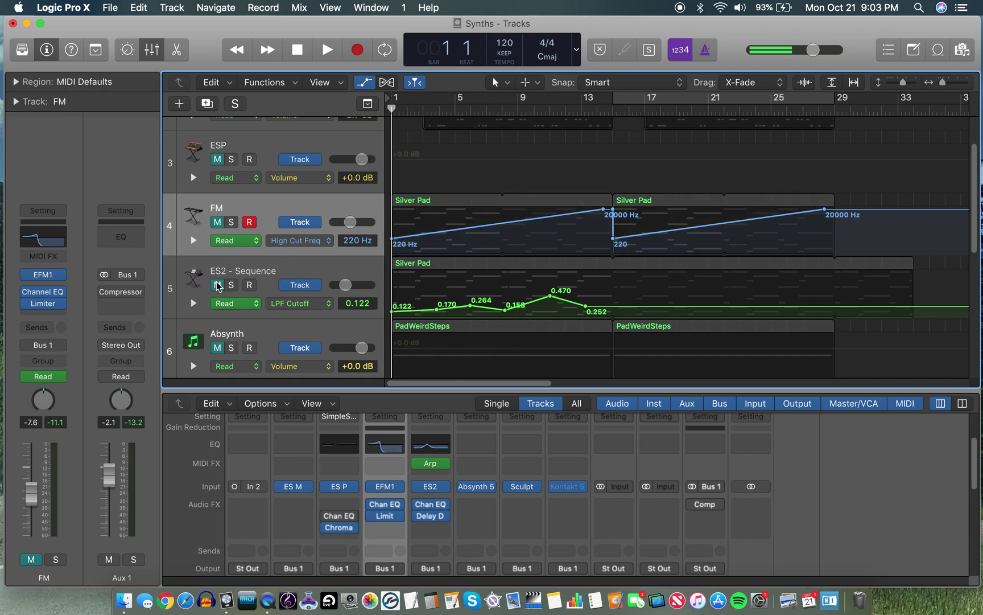
{"action": "left_click", "coordinate": [217, 285]}
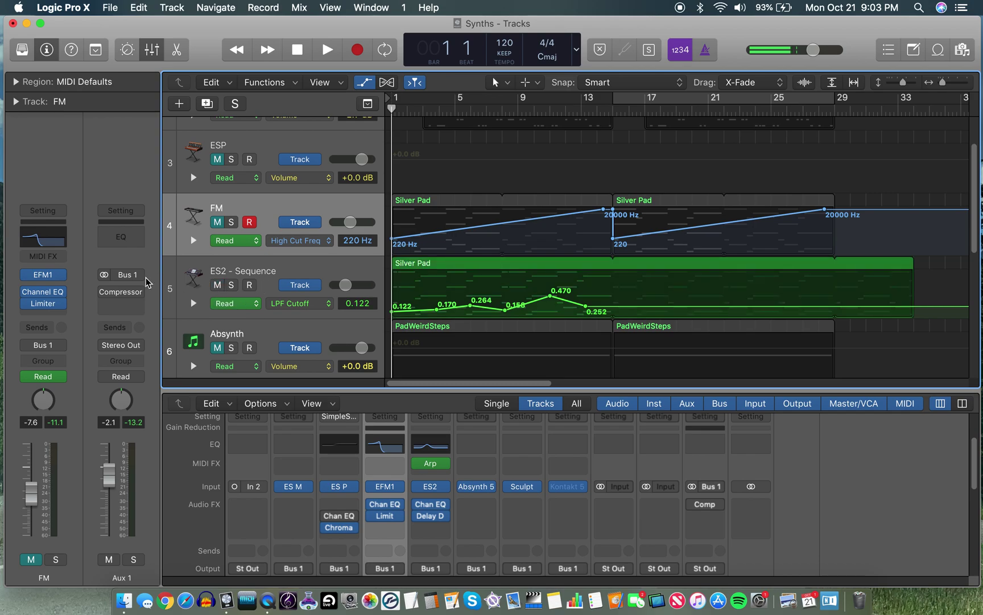
Select the ES2 - Sequence track, open its ES2 synth, and move the synth window clear of the channel strip.
{"action": "left_click", "coordinate": [259, 265]}
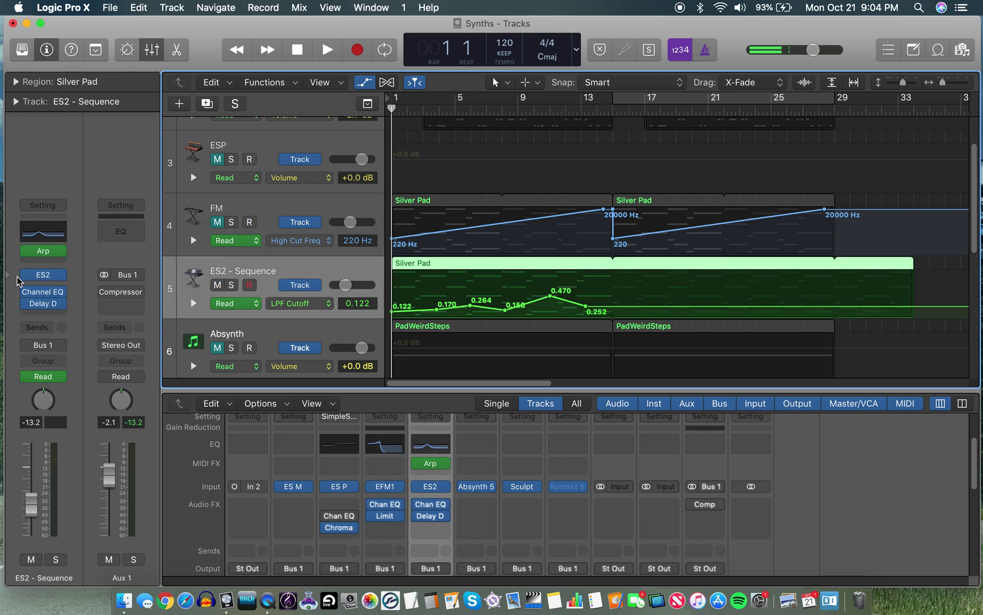
{"action": "left_click", "coordinate": [44, 276]}
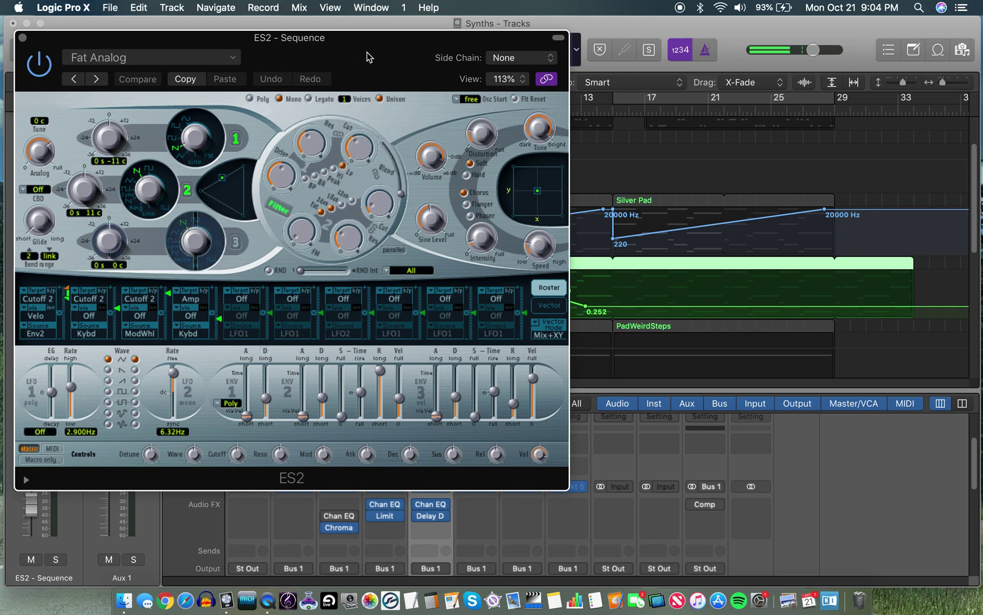
{"action": "left_click_drag", "start_coordinate": [370, 62], "coordinate": [637, 83]}
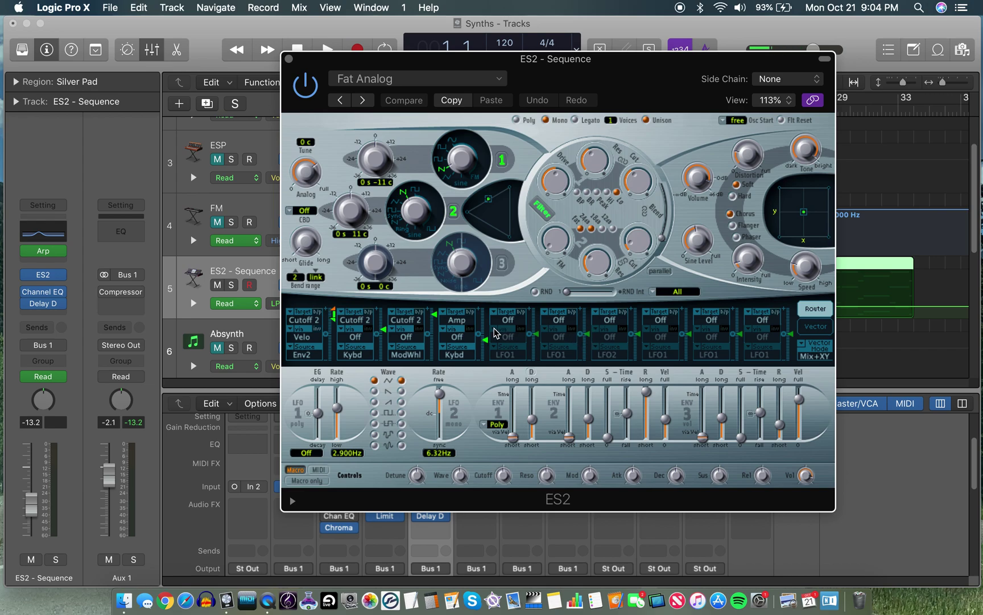
Examine the Sequence Elements presets in ES2, keep Fat Analog, and close the synth.
{"action": "left_click", "coordinate": [410, 81]}
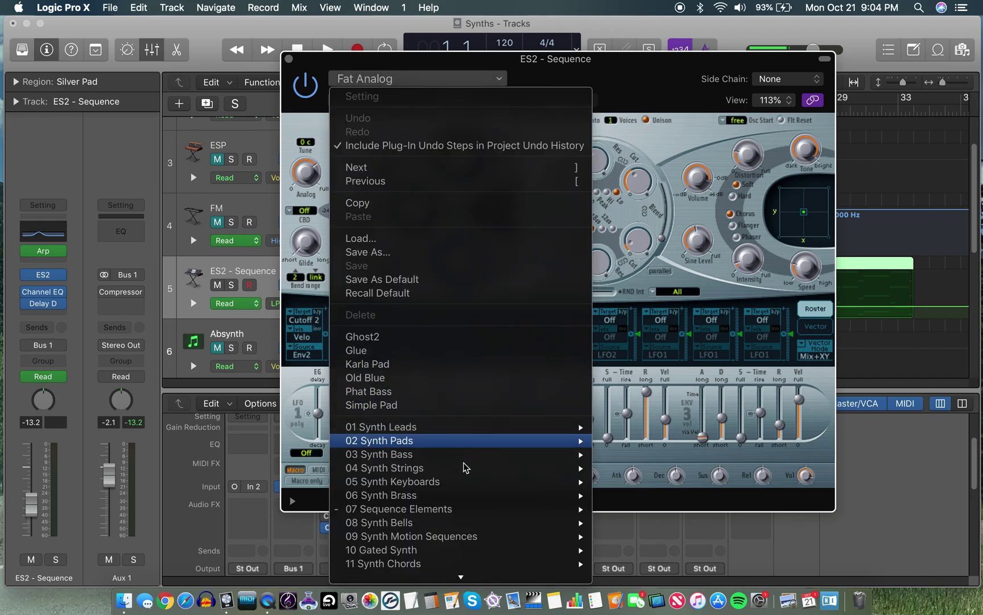
{"action": "mouse_move", "coordinate": [496, 509]}
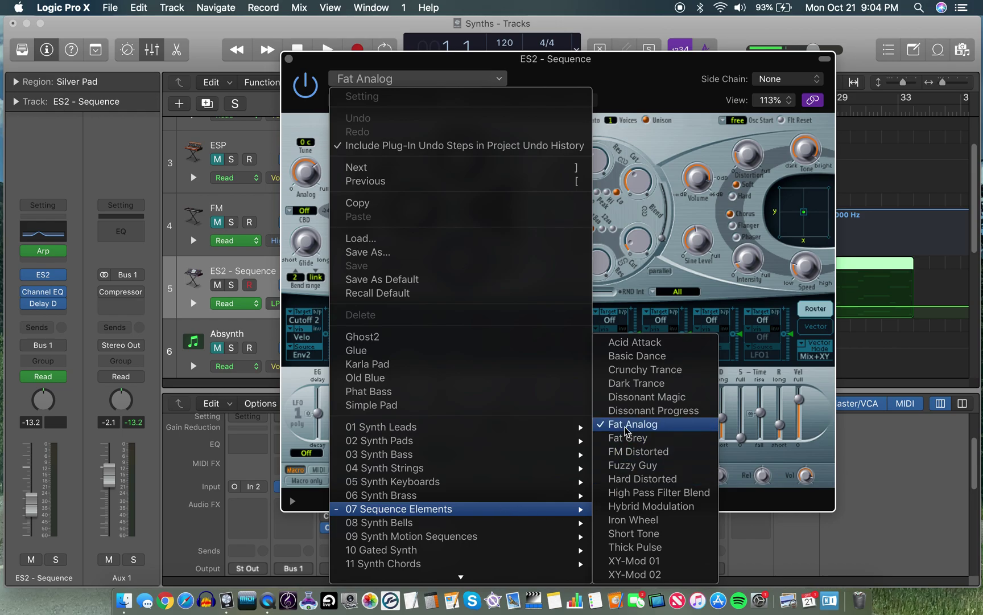
{"action": "left_click", "coordinate": [530, 82]}
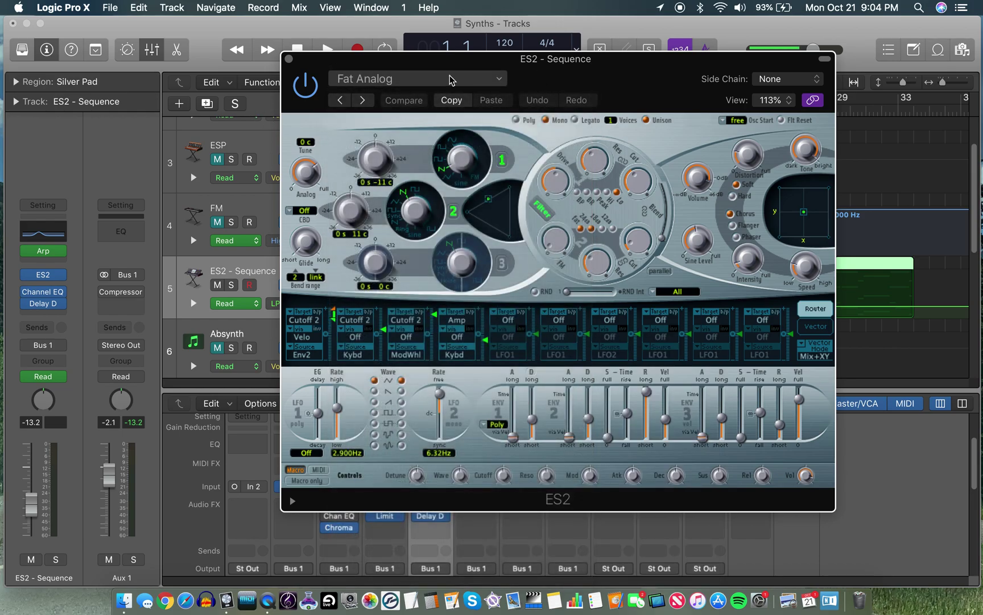
{"action": "left_click", "coordinate": [288, 58]}
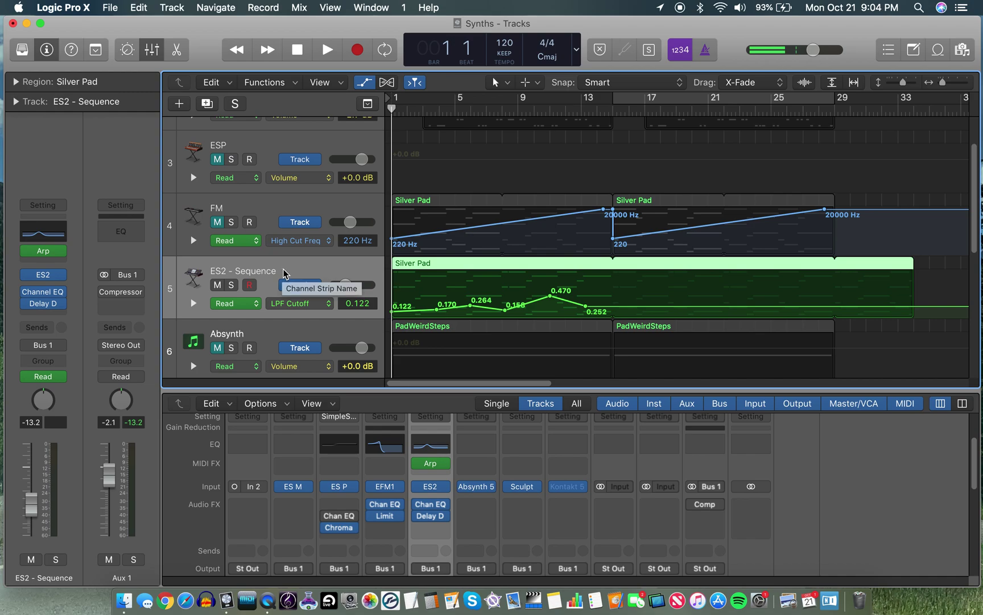
Check the project notes for the classes of synth objects and close them again.
{"action": "left_click", "coordinate": [913, 49]}
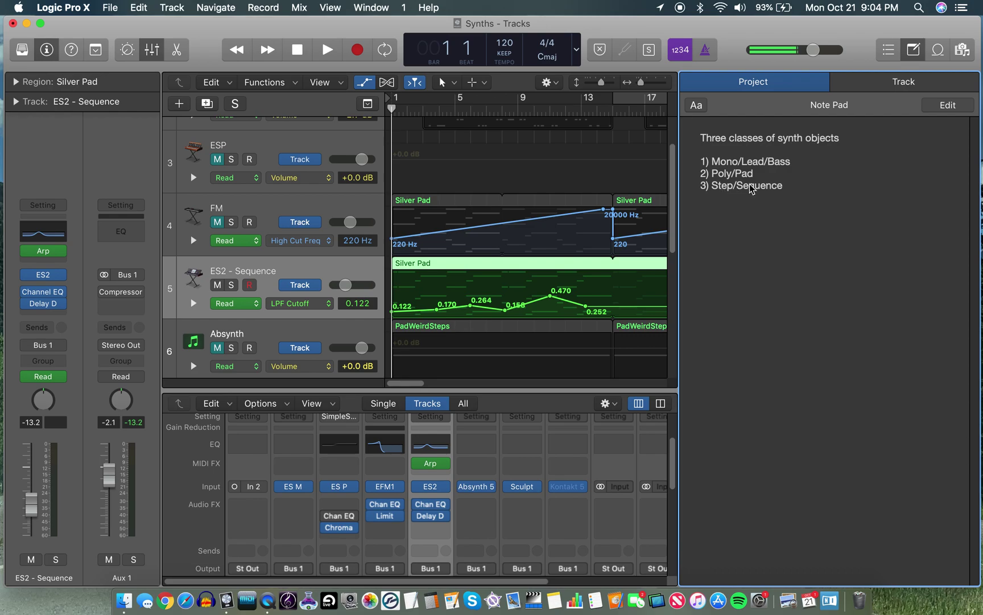
{"action": "left_click", "coordinate": [916, 52]}
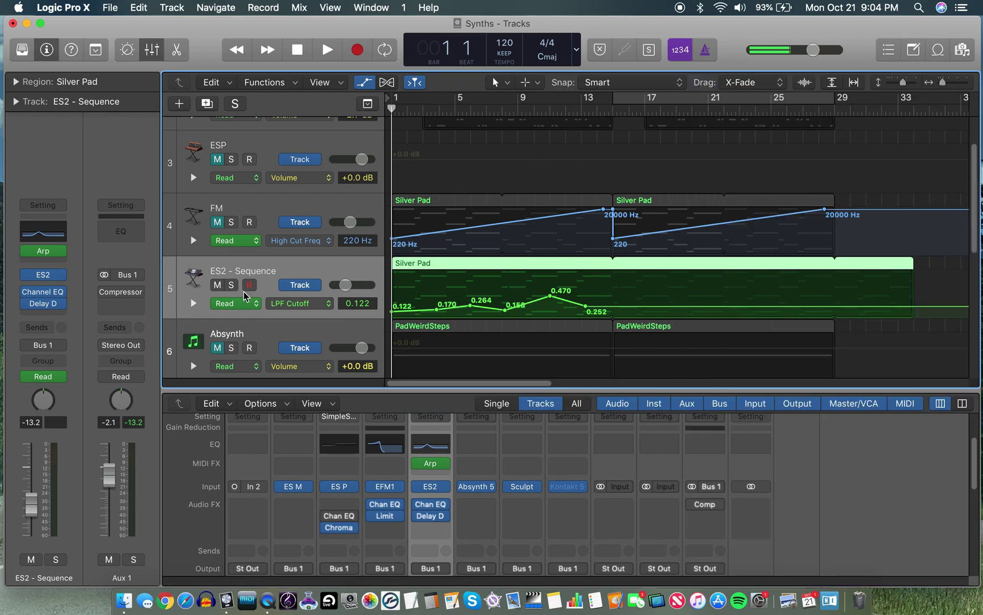
Open the Arpeggiator MIDI effect of the ES2 - Sequence track and move its window clear of the channel strip.
{"action": "mouse_move", "coordinate": [42, 278]}
{"action": "left_click", "coordinate": [61, 252]}
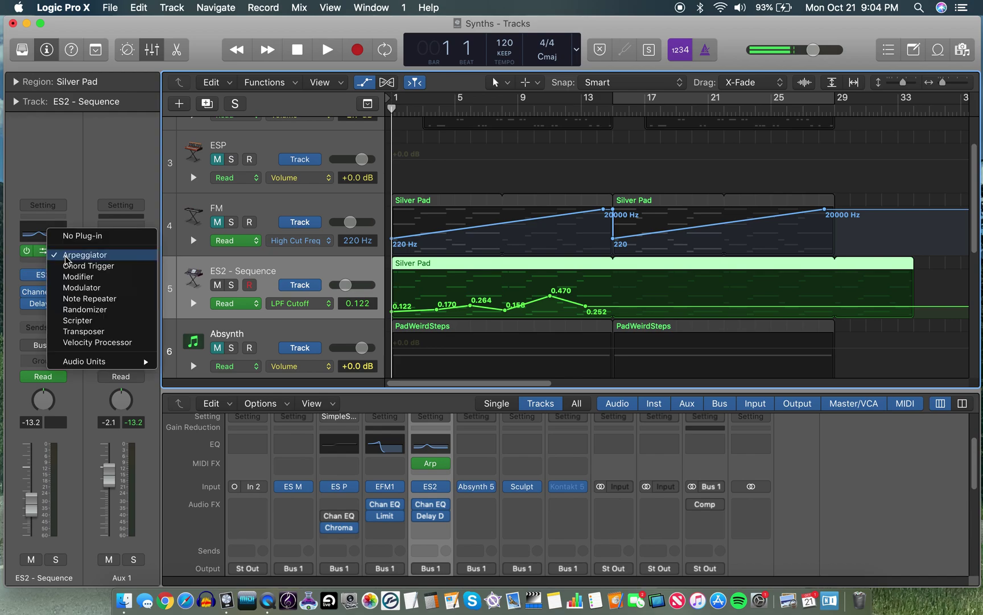
{"action": "left_click", "coordinate": [70, 259]}
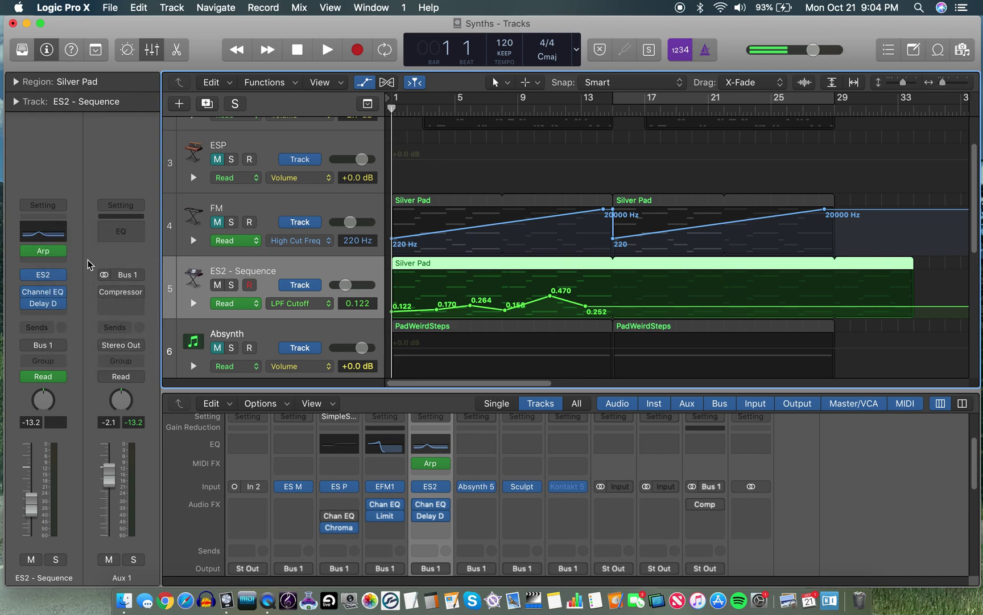
{"action": "left_click", "coordinate": [48, 253]}
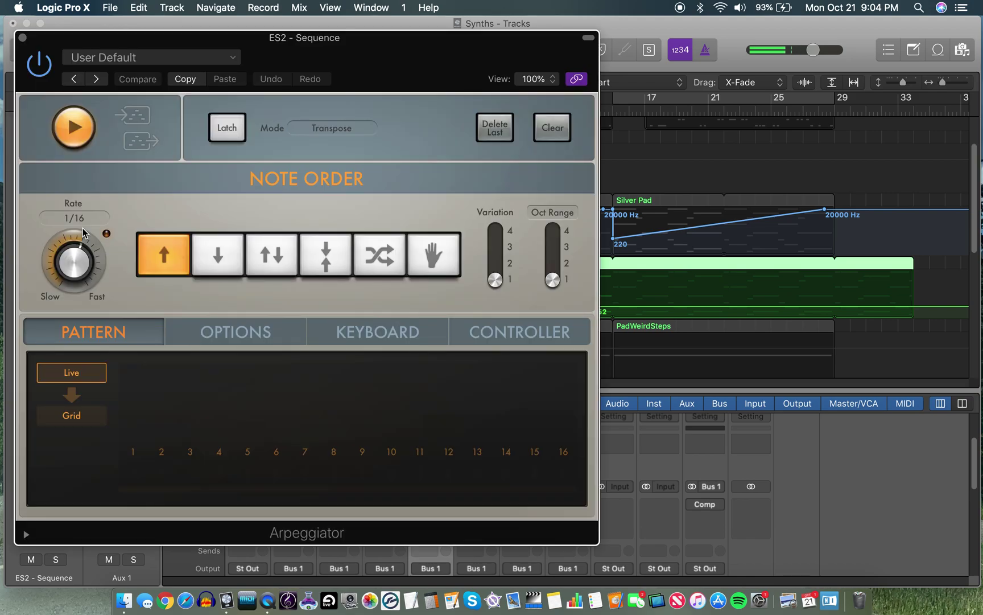
{"action": "left_click_drag", "start_coordinate": [401, 60], "coordinate": [633, 80]}
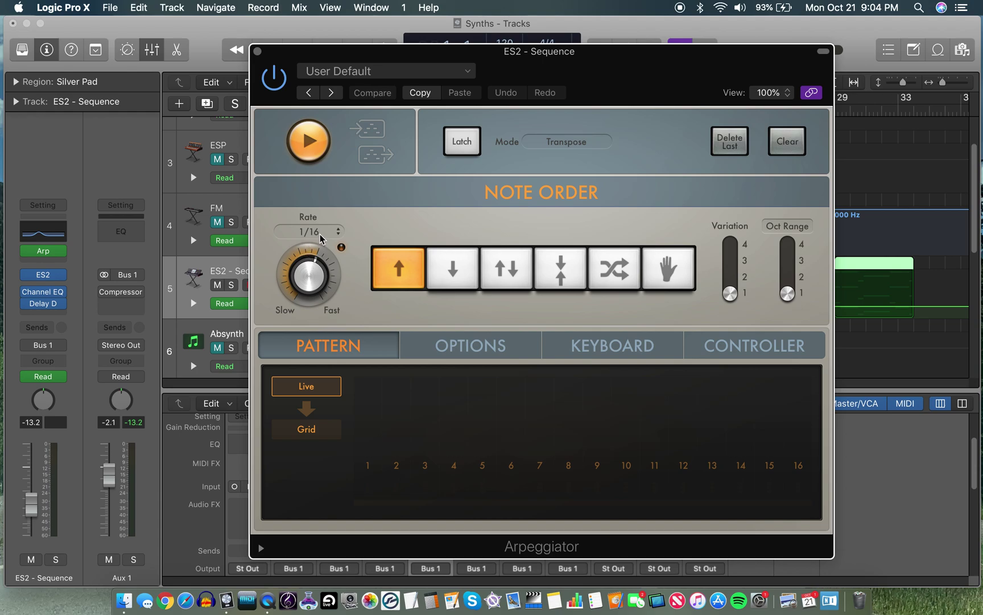
Toggle the arpeggiator off and on, and try slower and faster rates before returning to 1/16.
{"action": "left_click", "coordinate": [306, 151]}
{"action": "left_click", "coordinate": [307, 147]}
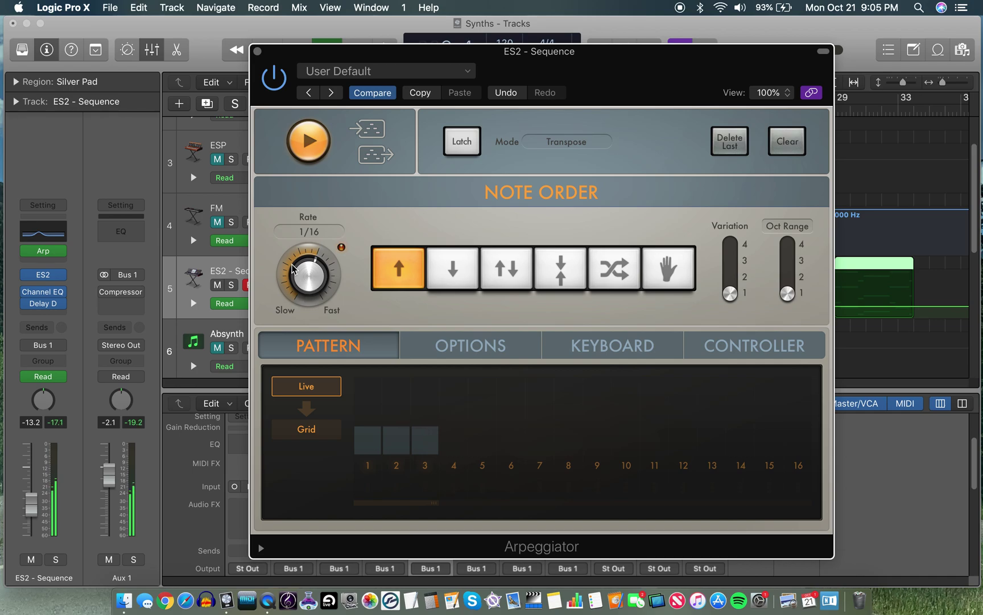
{"action": "left_click_drag", "start_coordinate": [314, 287], "coordinate": [311, 307]}
{"action": "left_click_drag", "start_coordinate": [310, 286], "coordinate": [309, 264]}
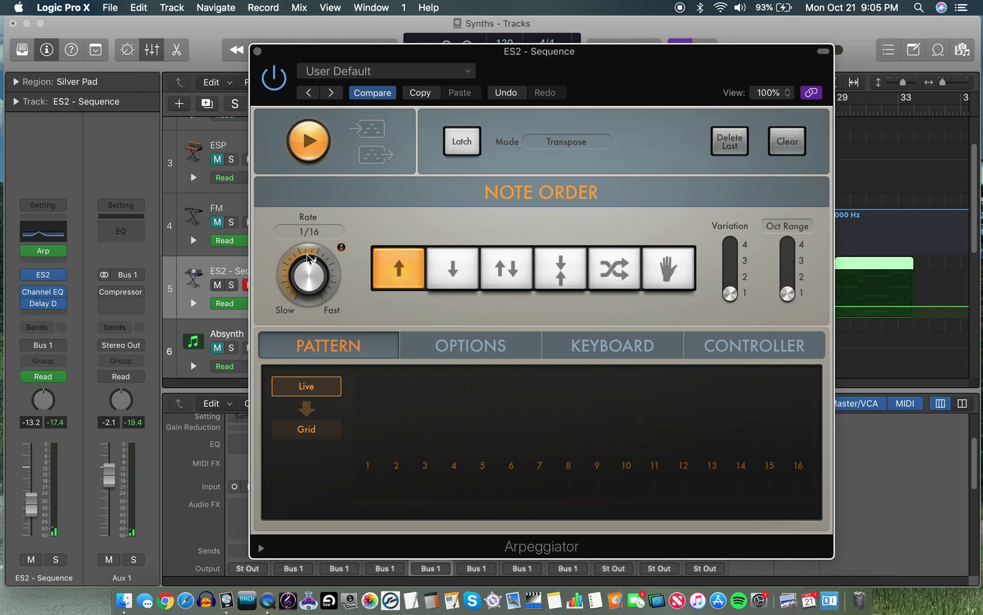
Audition the down, up/down and outside-in note orders in the Arpeggiator and return to the up order.
{"action": "left_click", "coordinate": [458, 280]}
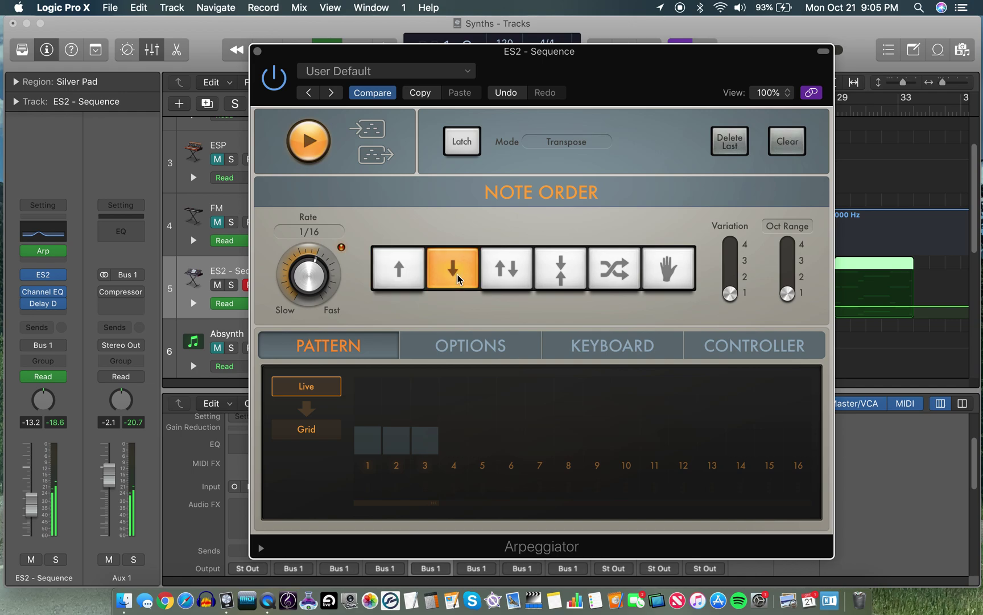
{"action": "left_click", "coordinate": [506, 277]}
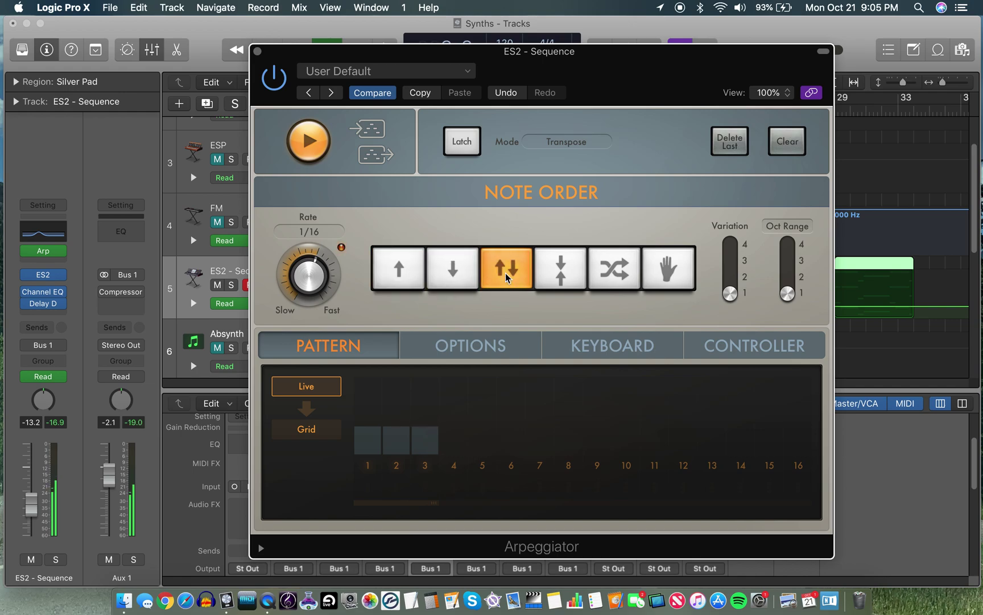
{"action": "left_click", "coordinate": [559, 277]}
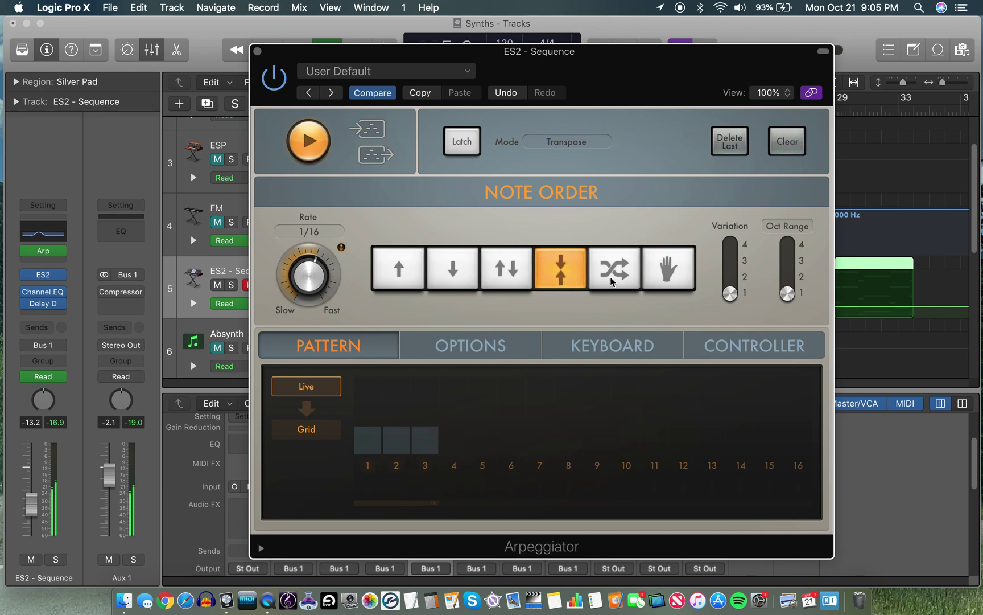
{"action": "left_click", "coordinate": [397, 276]}
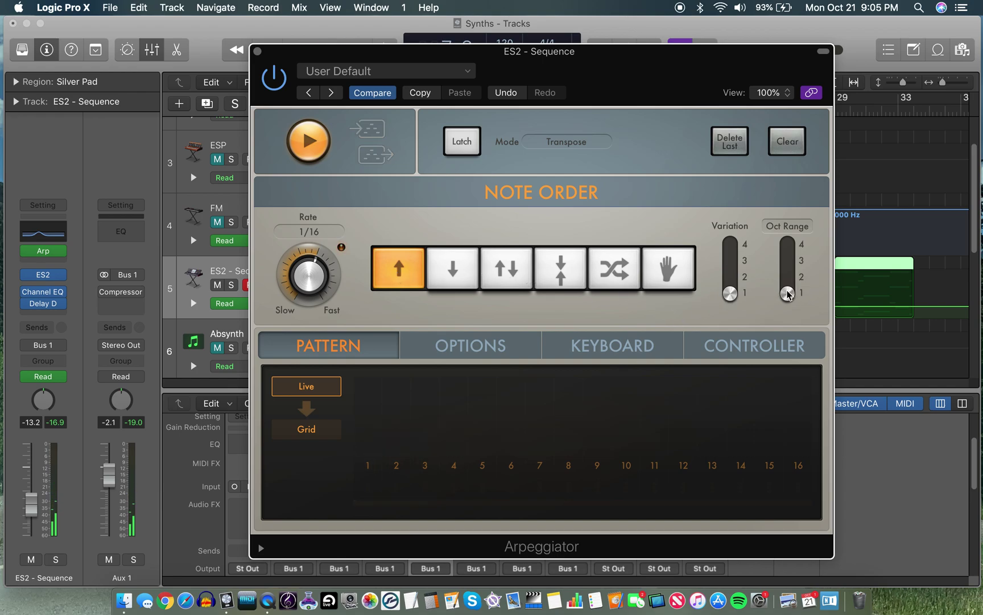
Try an octave range of 3 in the Arpeggiator, return it to 1, and close the effect.
{"action": "left_click_drag", "start_coordinate": [788, 294], "coordinate": [789, 258]}
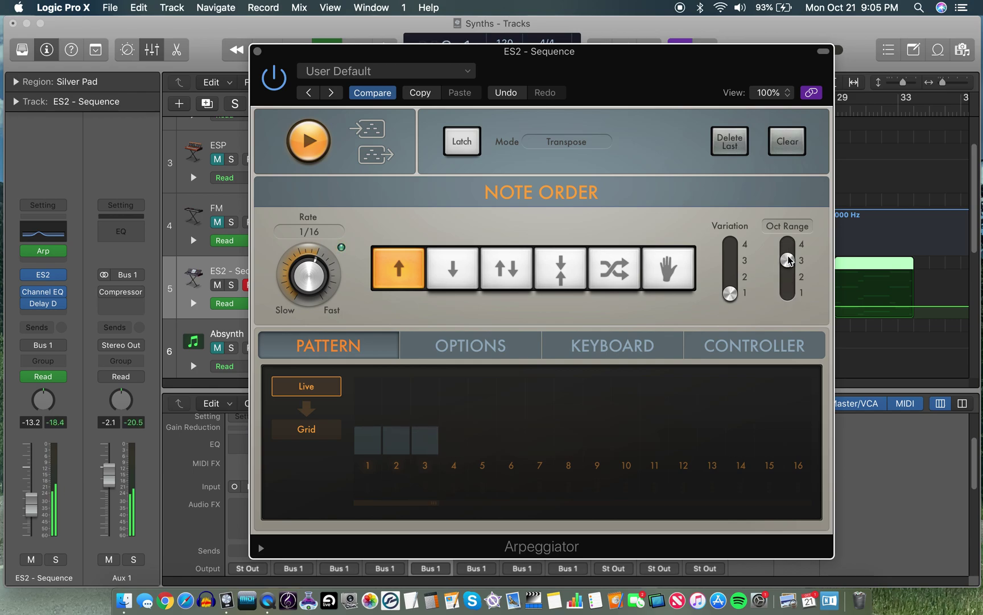
{"action": "left_click_drag", "start_coordinate": [789, 267], "coordinate": [789, 296]}
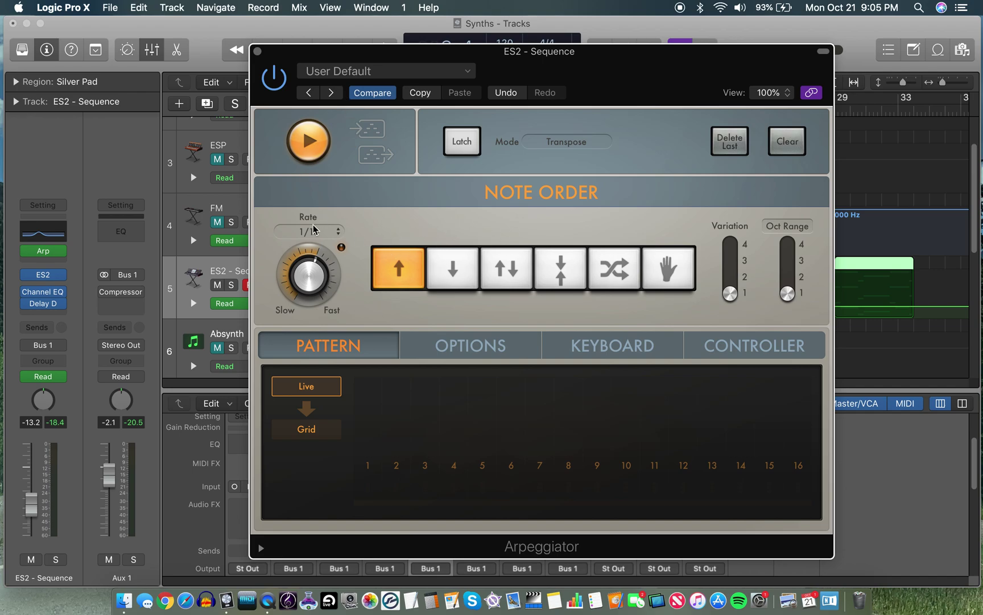
{"action": "left_click", "coordinate": [257, 51]}
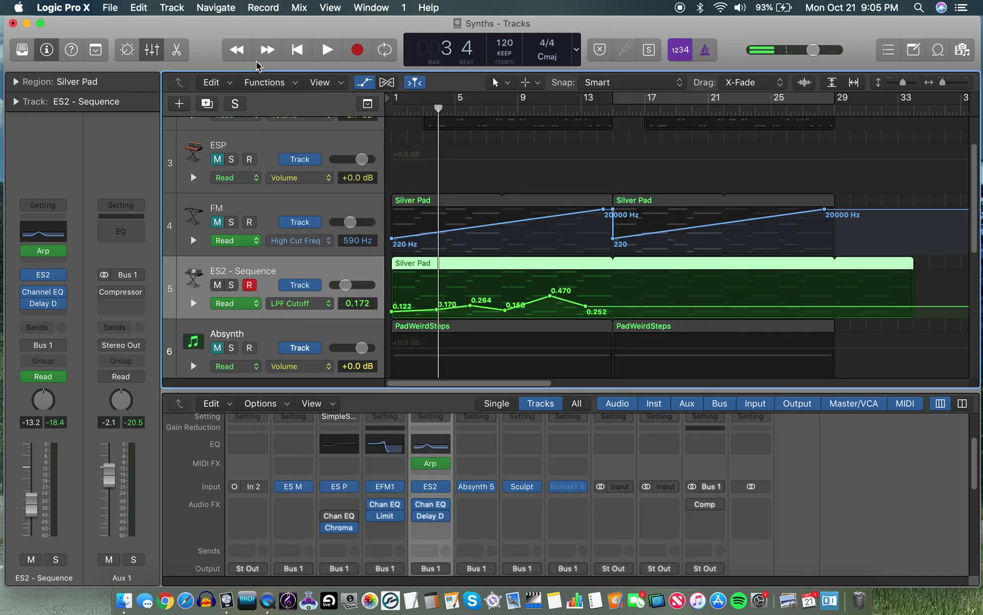
Open the ES2 synth of the ES2 - Sequence track and adjust its Decay macro during playback.
{"action": "left_click", "coordinate": [44, 277]}
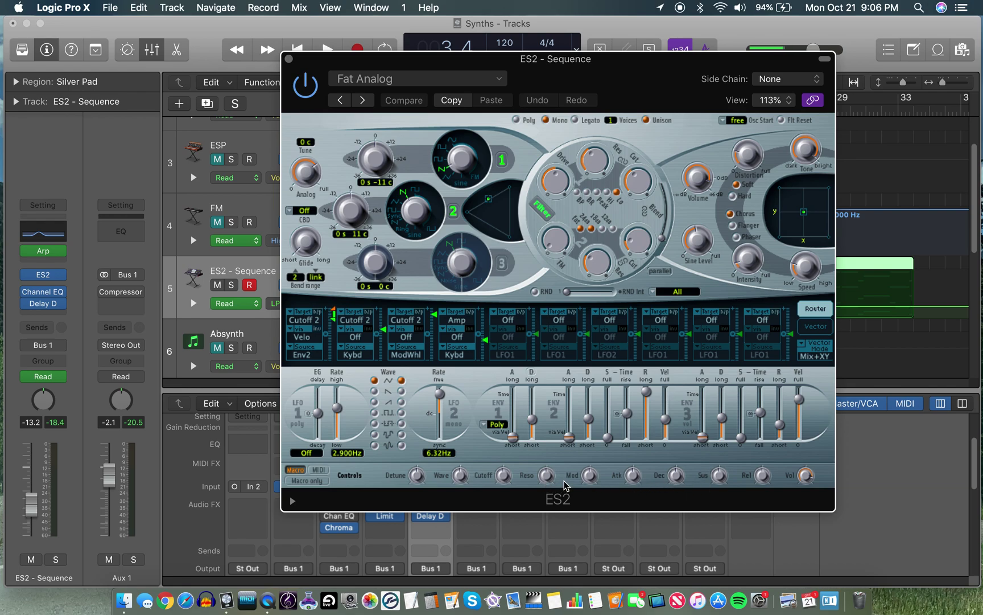
{"action": "key", "text": "space"}
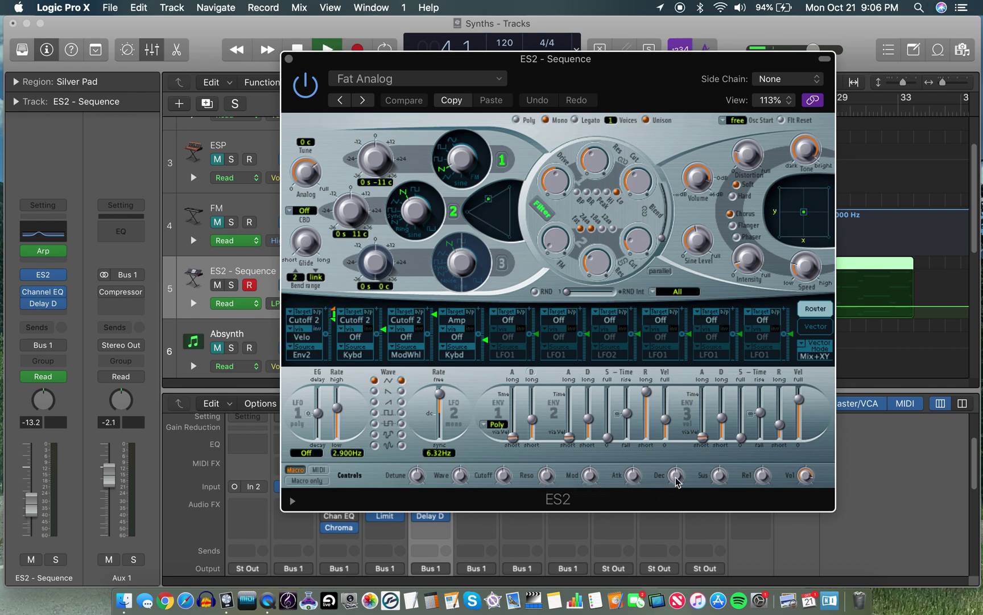
{"action": "mouse_move", "coordinate": [677, 481]}
{"action": "left_mouse_down"}
{"action": "mouse_move", "coordinate": [672, 432]}
{"action": "mouse_move", "coordinate": [671, 480]}
{"action": "left_mouse_up"}
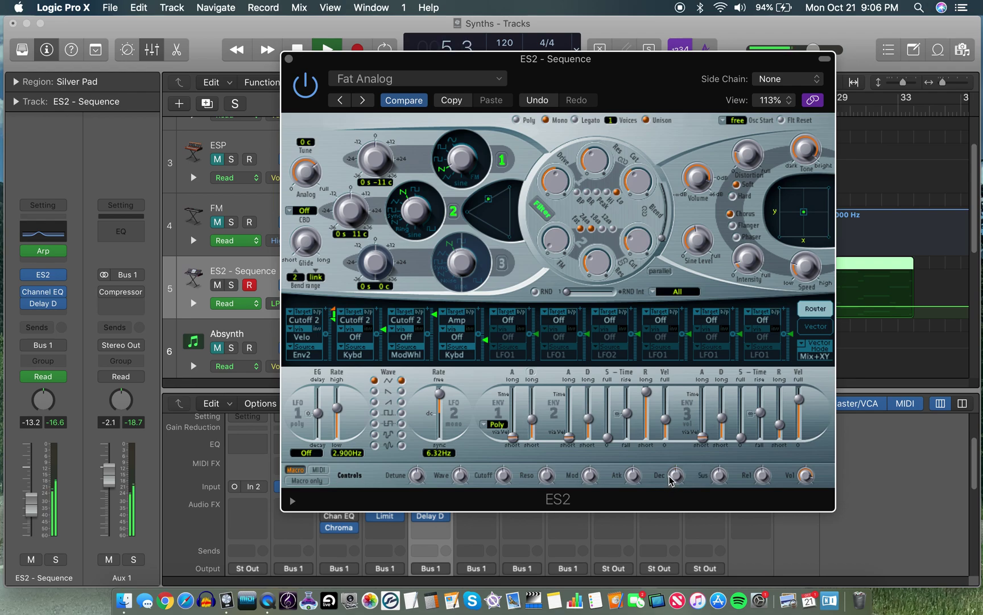
{"action": "key", "text": "space"}
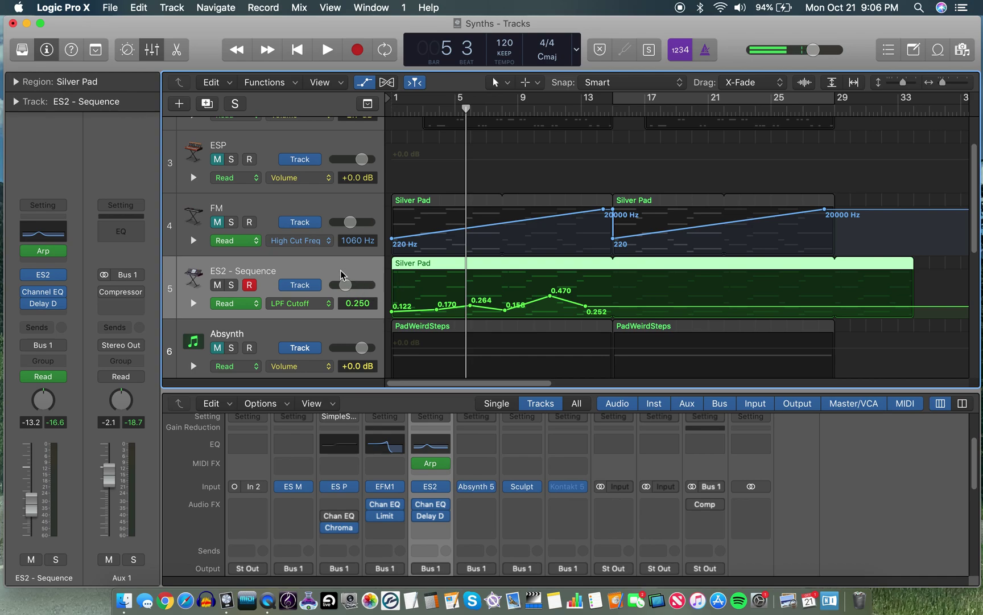
Reopen the ES2 synth and move its window clear of the track's mute, solo and automation controls.
{"action": "mouse_move", "coordinate": [63, 276]}
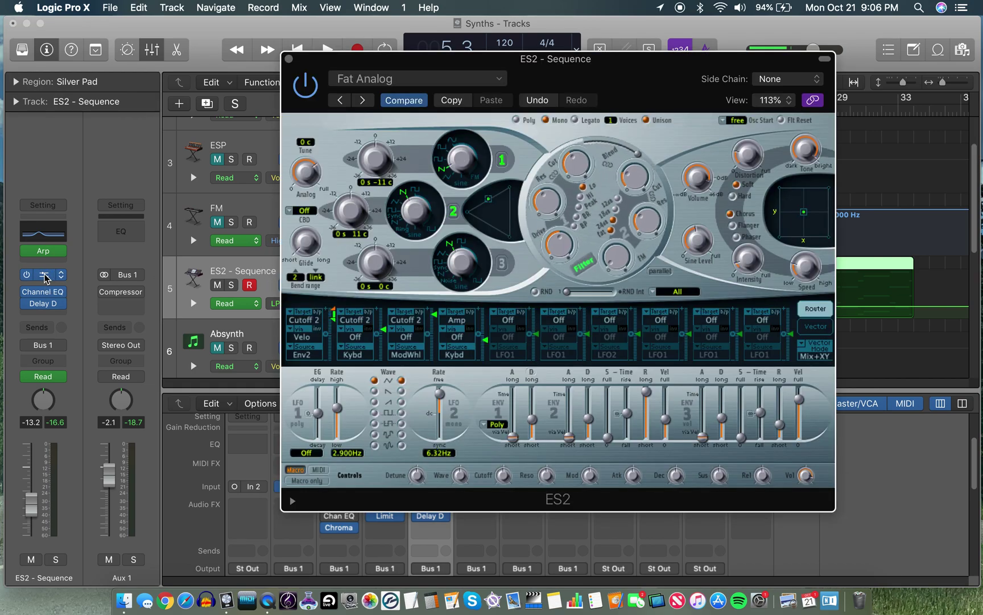
{"action": "left_click", "coordinate": [43, 274]}
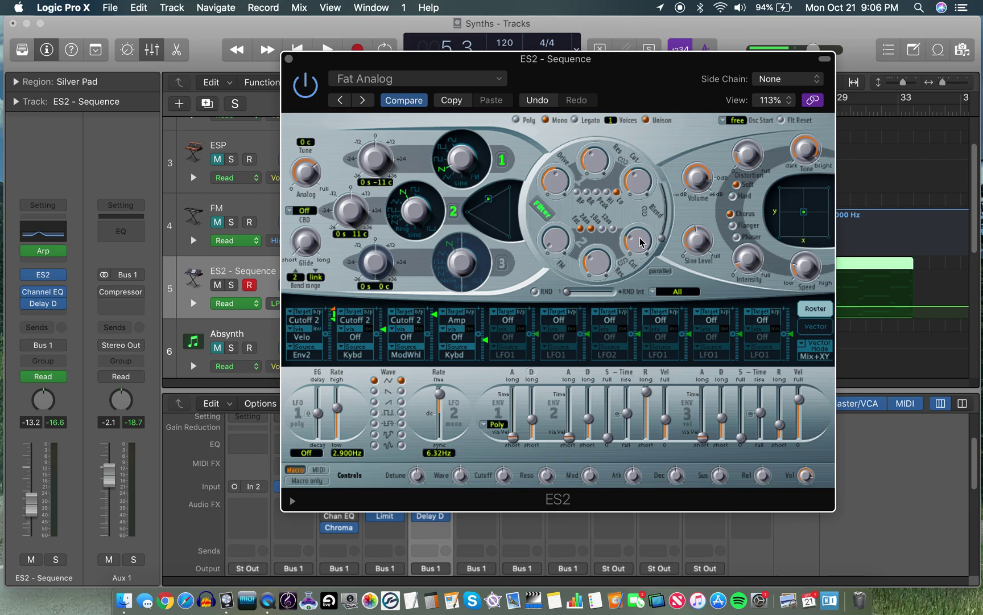
{"action": "left_click_drag", "start_coordinate": [610, 79], "coordinate": [699, 153]}
{"action": "left_click_drag", "start_coordinate": [466, 107], "coordinate": [392, 107]}
{"action": "left_click_drag", "start_coordinate": [685, 160], "coordinate": [660, 80]}
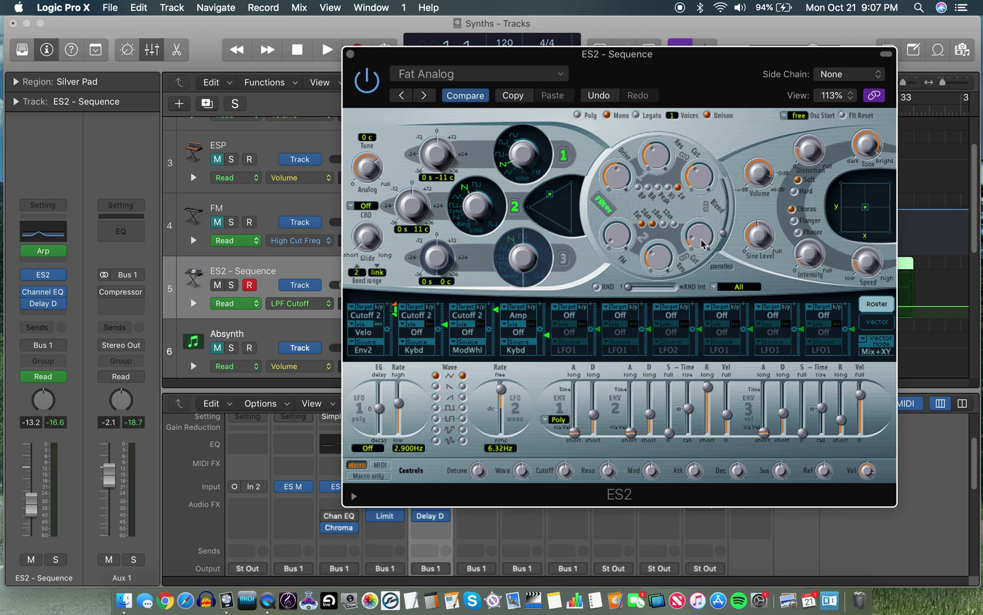
Play the song briefly to check ES2's second filter cutoff, stop playback, and close the synth window.
{"action": "key", "text": "space"}
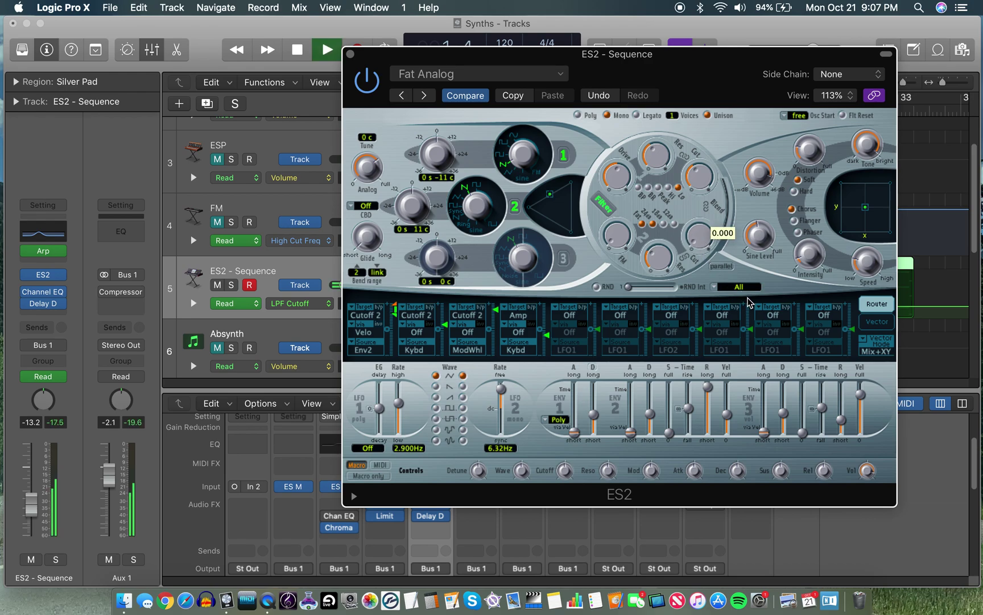
{"action": "key", "text": "space"}
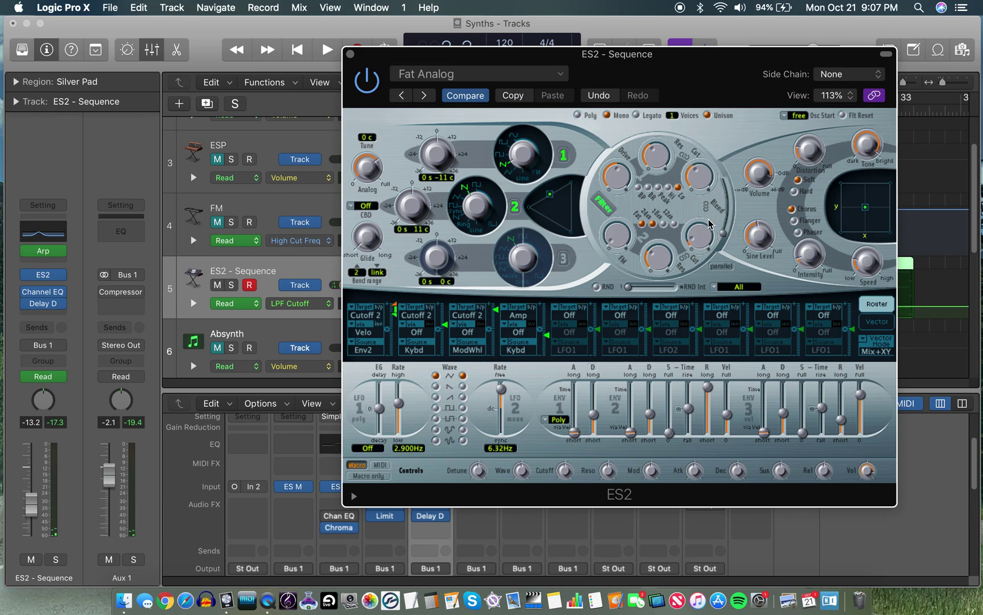
{"action": "key", "text": "super+w"}
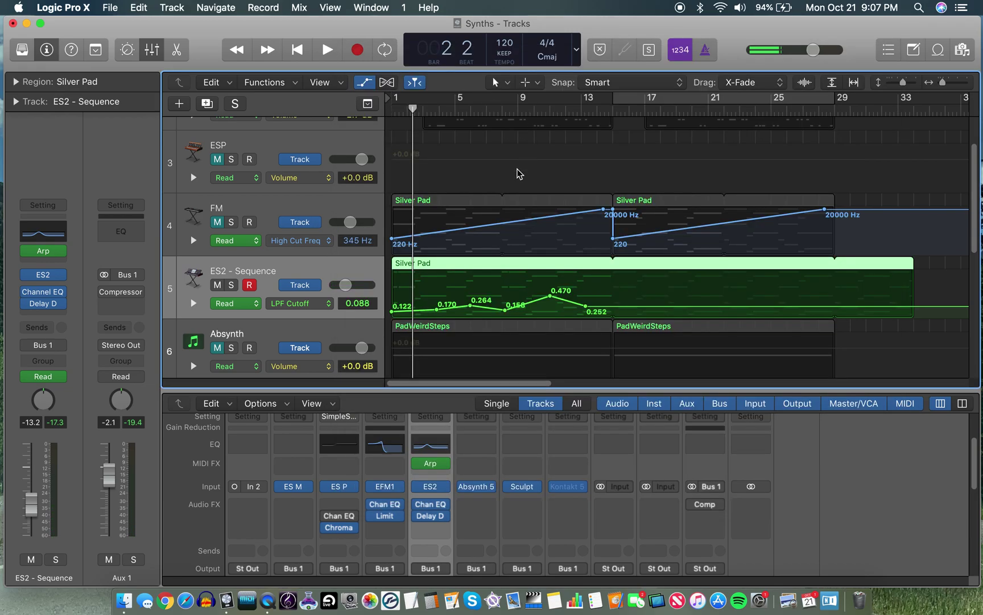
Delete all LPF Cutoff automation points on the ES2 - Sequence track and return the playhead to bar 1.
{"action": "left_click_drag", "start_coordinate": [590, 269], "coordinate": [395, 319]}
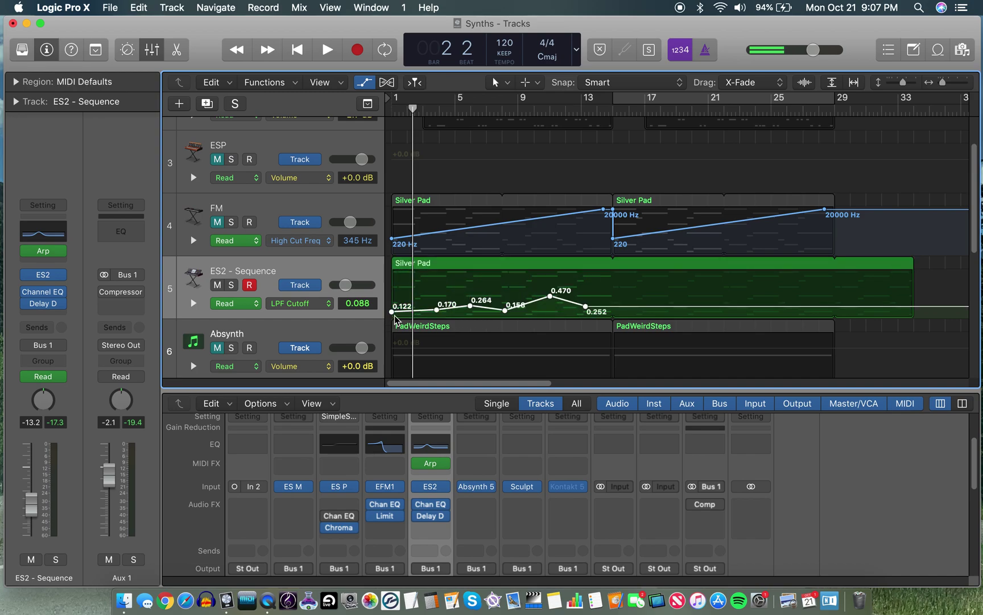
{"action": "key", "text": "Delete"}
{"action": "left_click_drag", "start_coordinate": [412, 109], "coordinate": [393, 110]}
Show the ES2 window again and adjust its second filter's cutoff during playback, stopping when done.
{"action": "key", "text": "v"}
{"action": "key", "text": "space"}
{"action": "mouse_move", "coordinate": [710, 237]}
{"action": "left_mouse_down"}
{"action": "mouse_move", "coordinate": [702, 244]}
{"action": "mouse_move", "coordinate": [686, 173]}
{"action": "mouse_move", "coordinate": [695, 241]}
{"action": "mouse_move", "coordinate": [689, 154]}
{"action": "mouse_move", "coordinate": [697, 230]}
{"action": "left_mouse_up"}
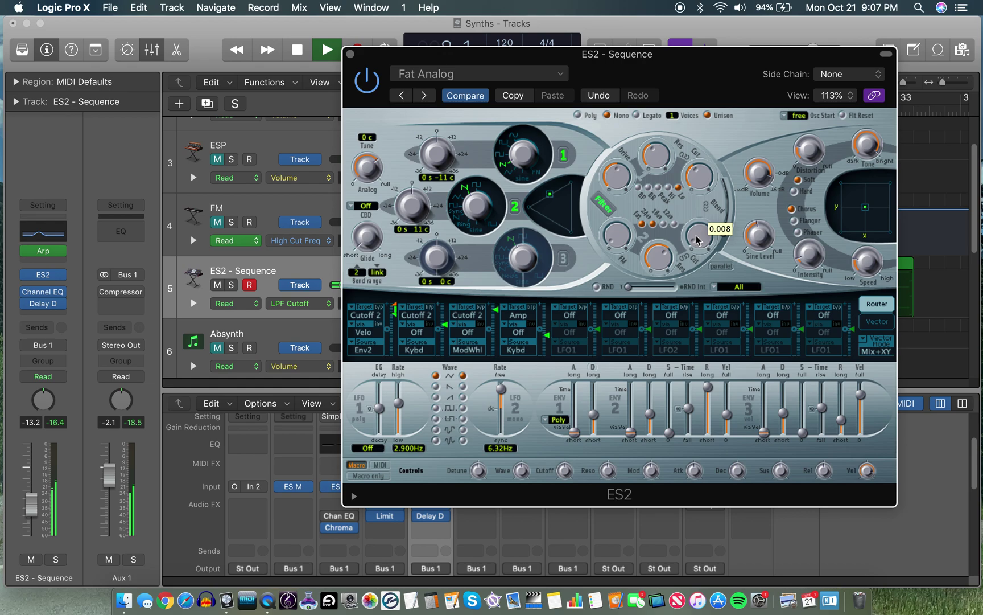
{"action": "mouse_move", "coordinate": [667, 277]}
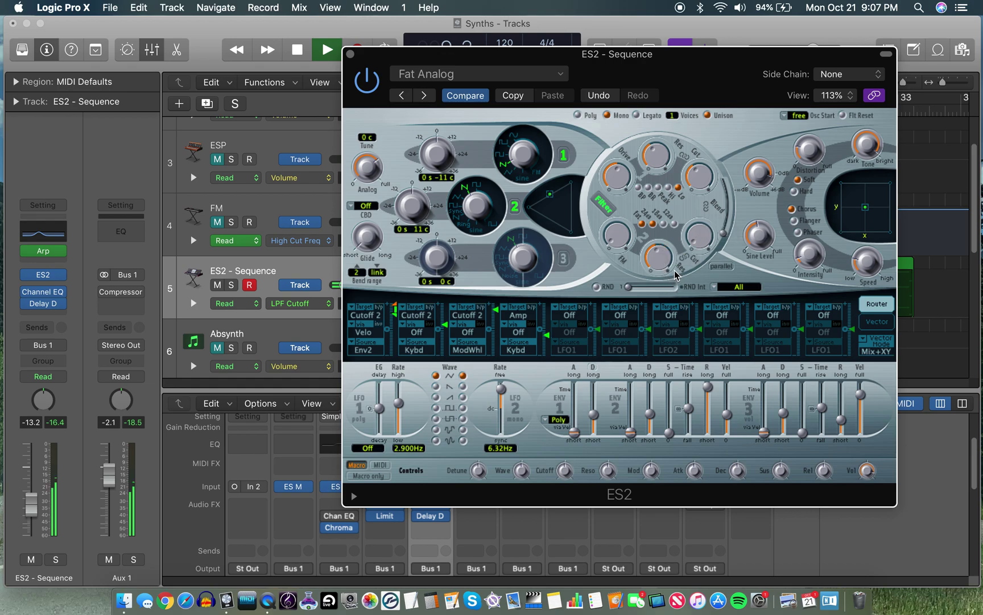
{"action": "key", "text": "space"}
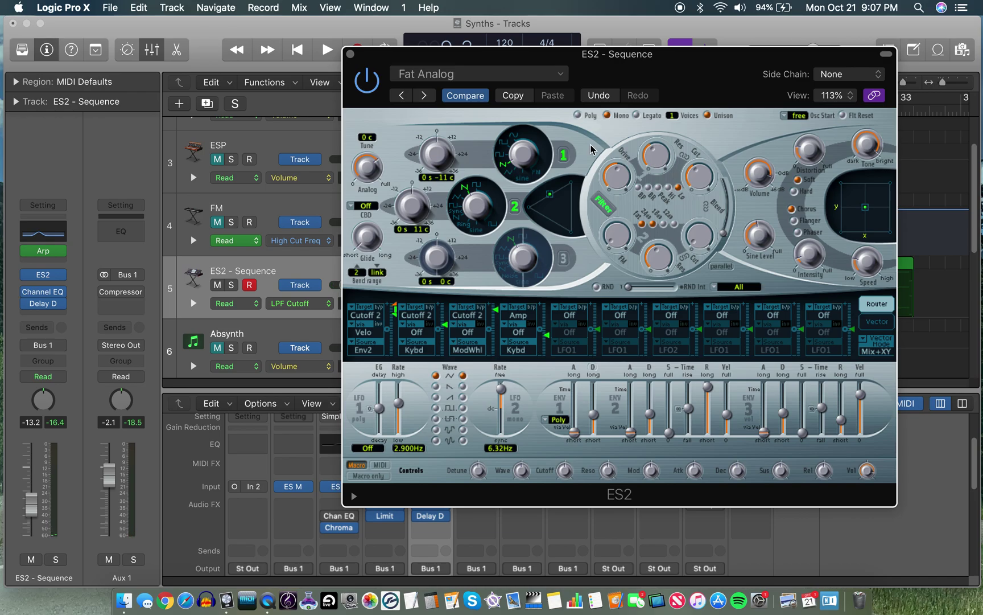
Check the project notes for the three synth classes, close them, and disarm recording on the ES2 - Sequence track.
{"action": "left_click", "coordinate": [913, 52]}
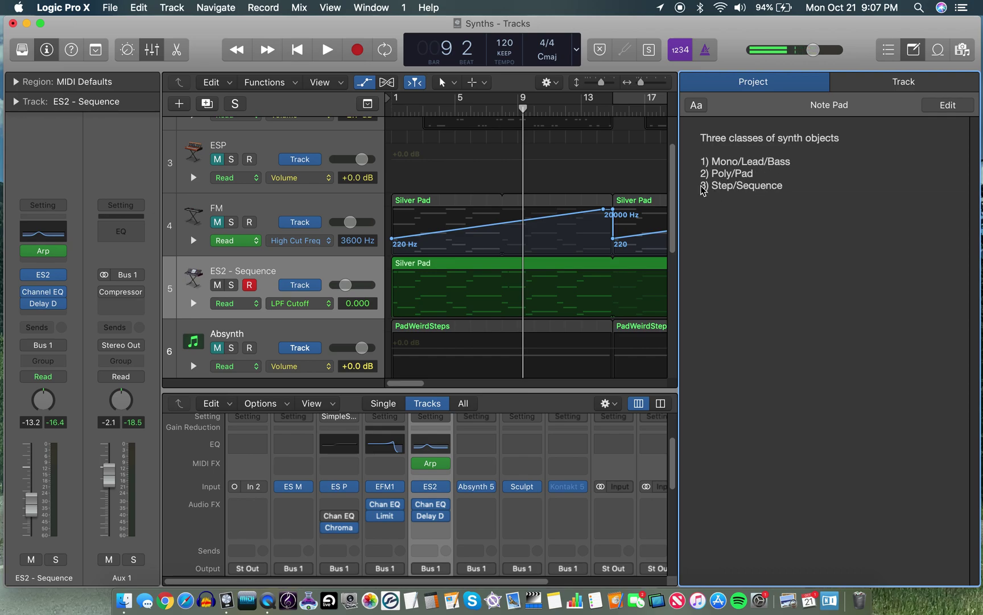
{"action": "left_click", "coordinate": [913, 51]}
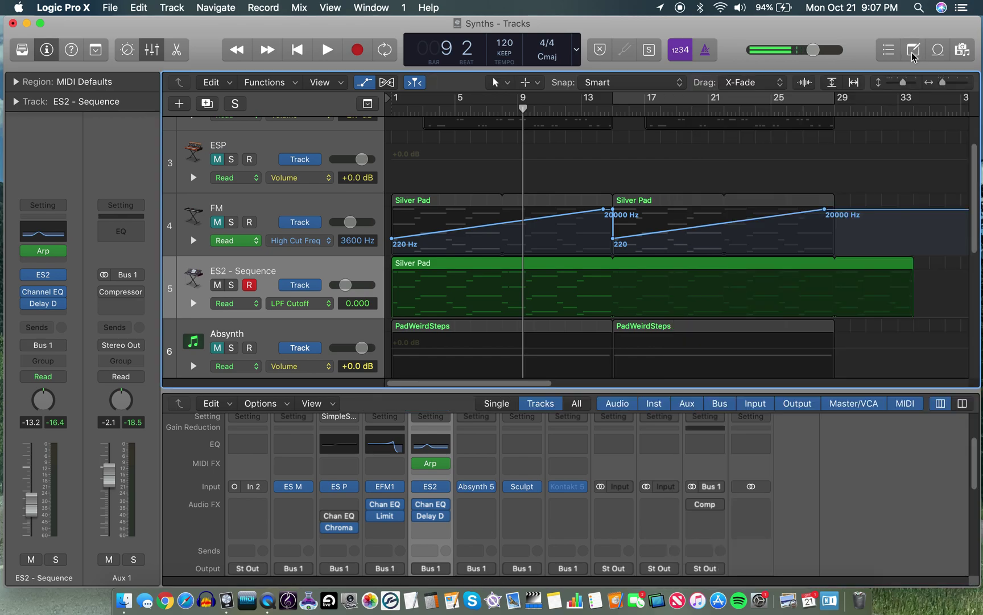
{"action": "left_click", "coordinate": [250, 288]}
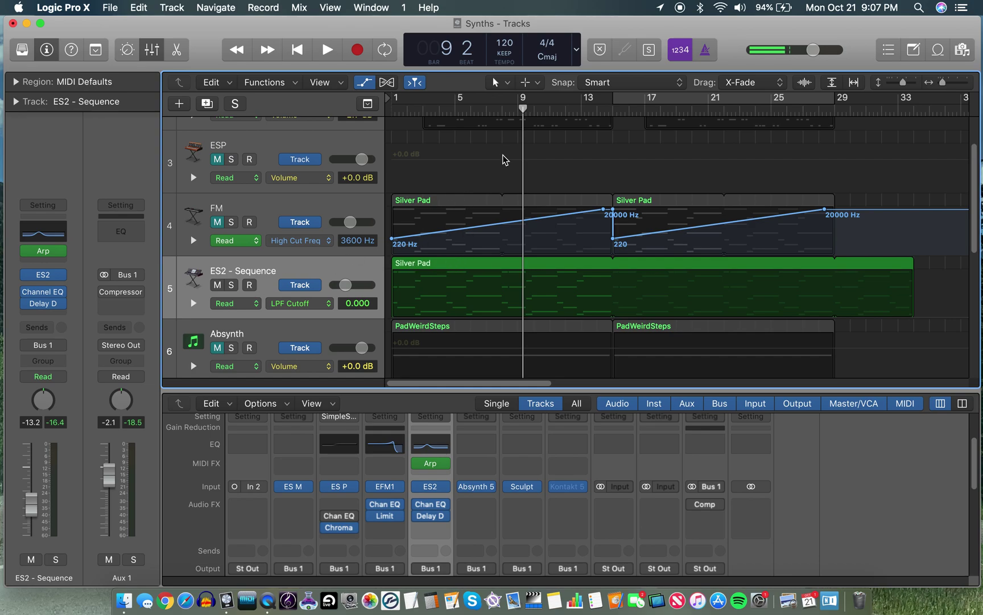
With automation hidden, unmute the ESM, ESP and FM tracks and play the song from the start.
{"action": "key", "text": "a"}
{"action": "key", "text": "Return"}
{"action": "key", "text": "space"}
{"action": "left_click", "coordinate": [217, 216]}
{"action": "left_click", "coordinate": [217, 150]}
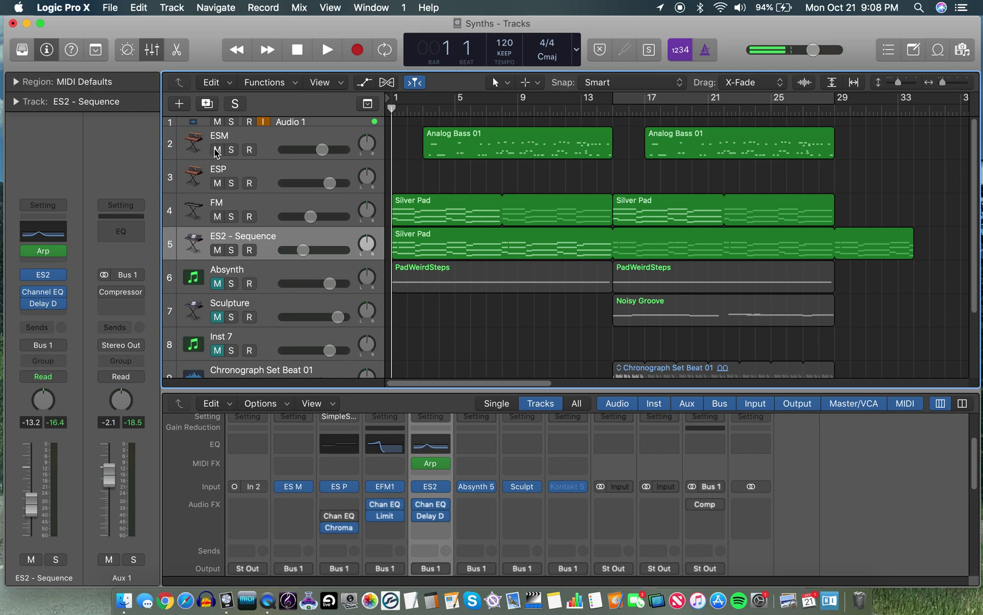
{"action": "key", "text": "space"}
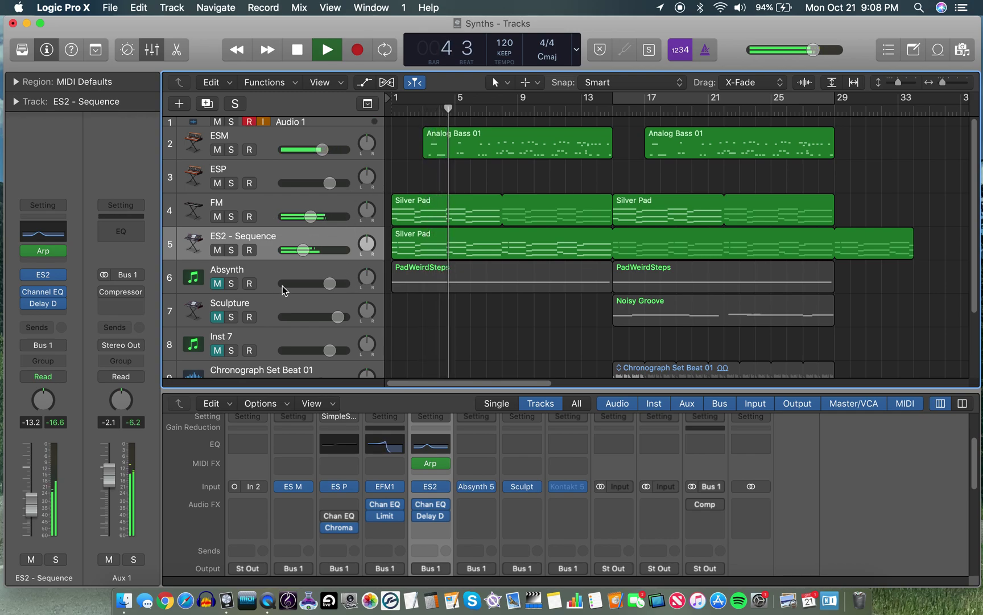
Unmute the Chronograph Set Beat 01 and Almost Reverse Topper audio tracks during playback.
{"action": "scroll", "coordinate": [227, 307], "scroll_direction": "down", "scroll_amount": 3}
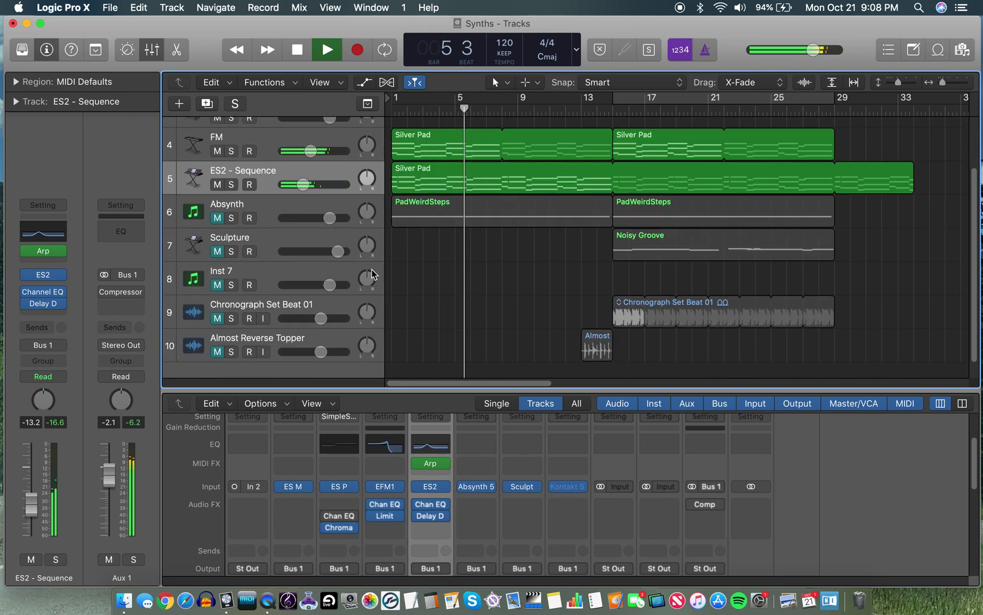
{"action": "left_click", "coordinate": [217, 318]}
{"action": "left_click", "coordinate": [222, 348]}
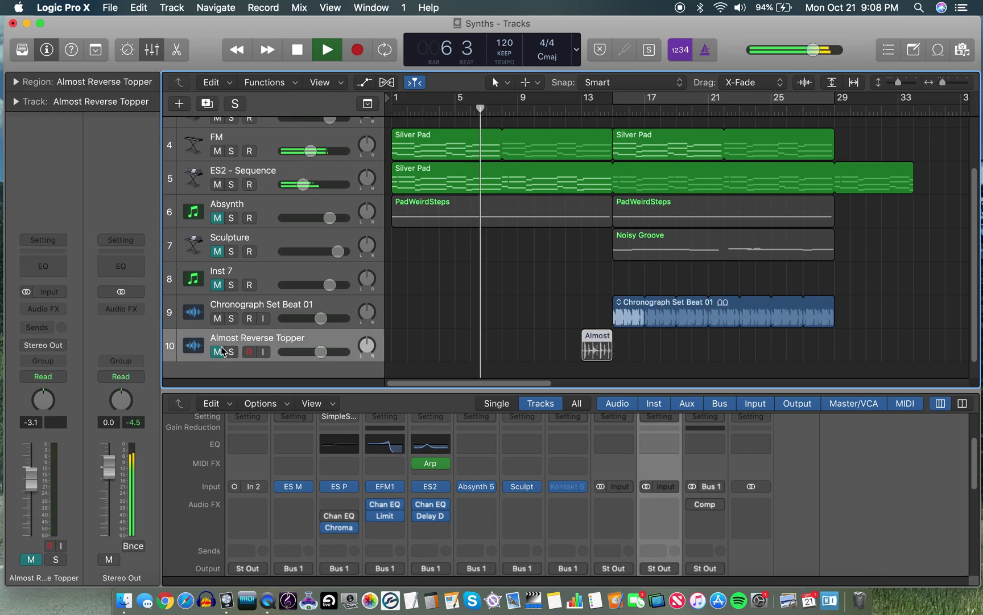
{"action": "left_click", "coordinate": [219, 352]}
{"action": "key", "text": "XF86AudioRaiseVolume"}
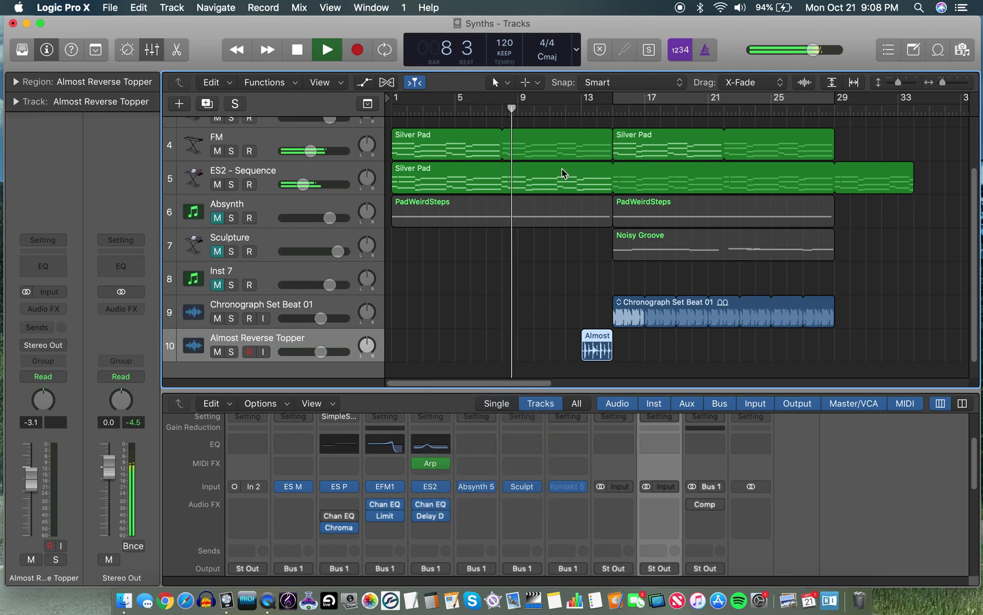
Jump playback ahead to about bar 14, look over the channel levels in the mixer, and stop playback.
{"action": "scroll", "coordinate": [529, 188], "scroll_direction": "up", "scroll_amount": 3}
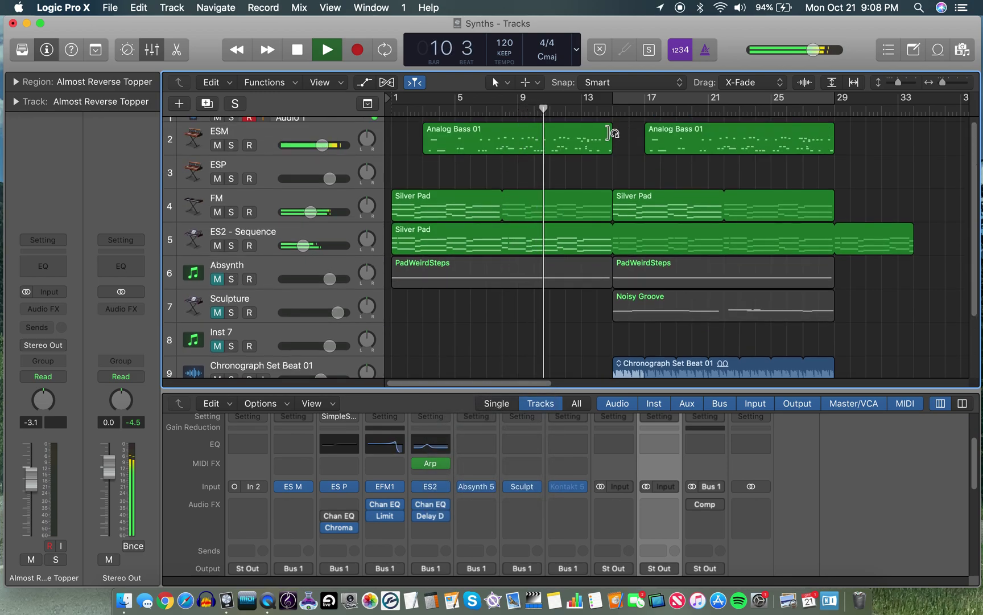
{"action": "left_click", "coordinate": [605, 113]}
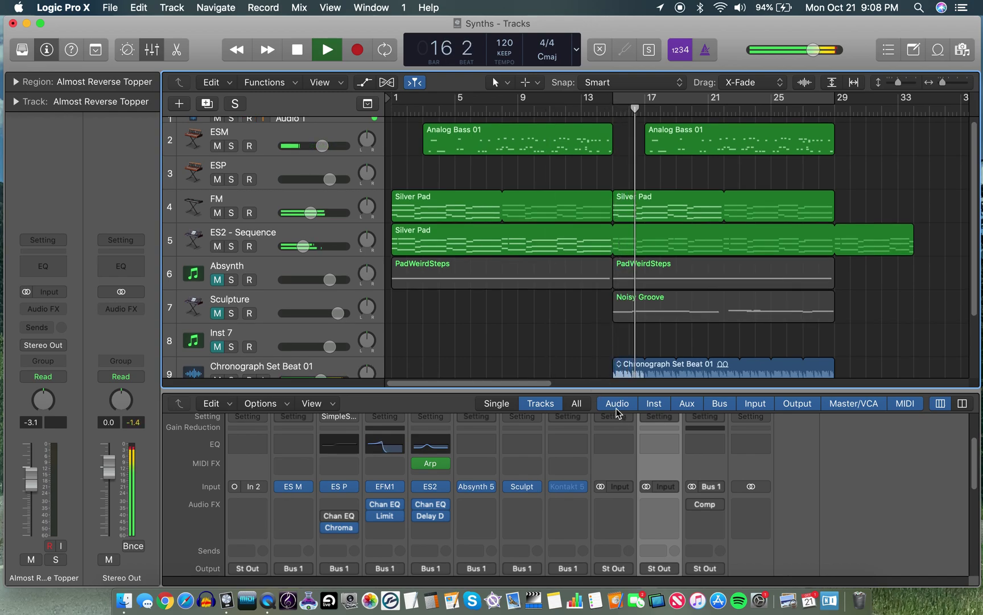
{"action": "scroll", "coordinate": [688, 476], "scroll_direction": "down", "scroll_amount": 4}
{"action": "scroll", "coordinate": [689, 476], "scroll_direction": "down", "scroll_amount": 5}
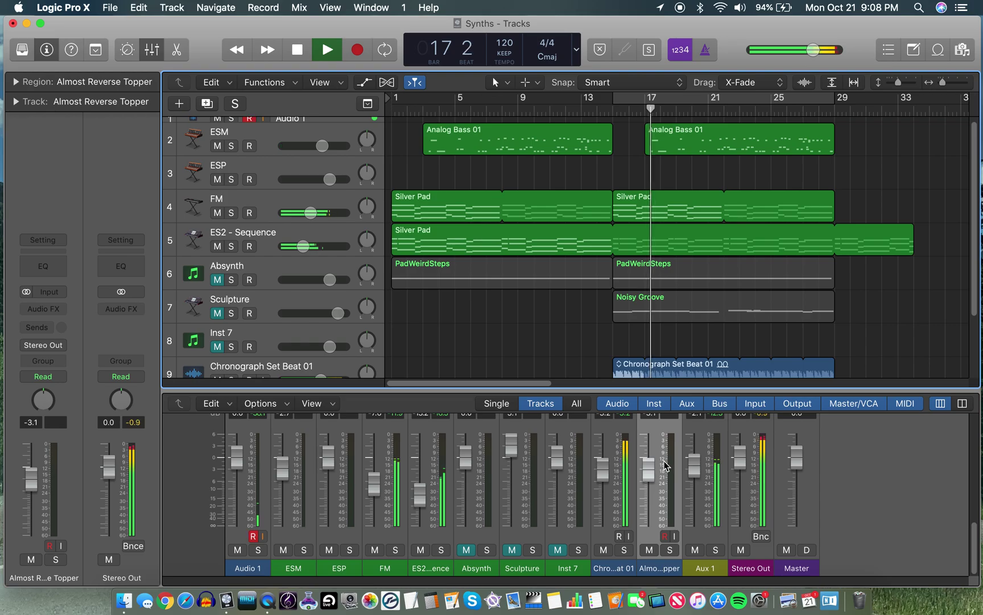
{"action": "scroll", "coordinate": [663, 459], "scroll_direction": "up", "scroll_amount": 15}
{"action": "scroll", "coordinate": [661, 459], "scroll_direction": "down", "scroll_amount": 5}
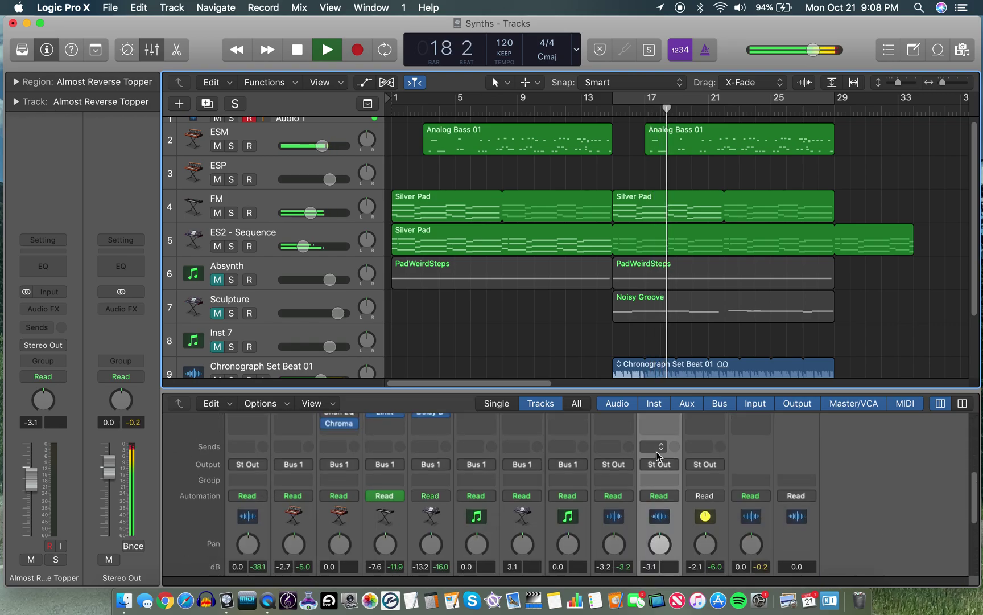
{"action": "scroll", "coordinate": [657, 455], "scroll_direction": "down", "scroll_amount": 5}
{"action": "key", "text": "space"}
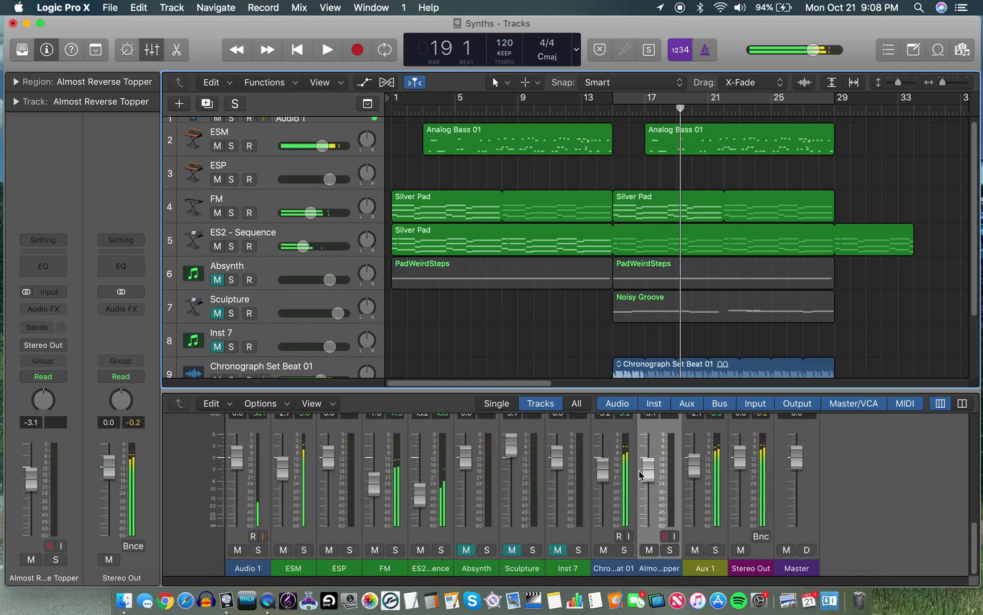
Place the playhead at bar 15 and switch on the Compressor on the Aux 1 channel fed by Bus 1.
{"action": "scroll", "coordinate": [659, 510], "scroll_direction": "up", "scroll_amount": 10}
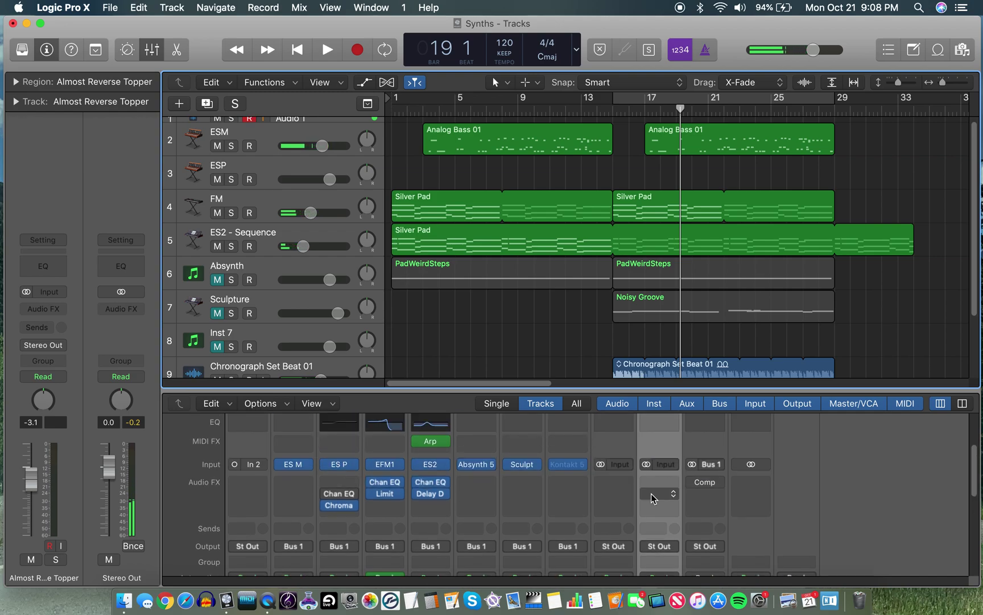
{"action": "mouse_move", "coordinate": [695, 485]}
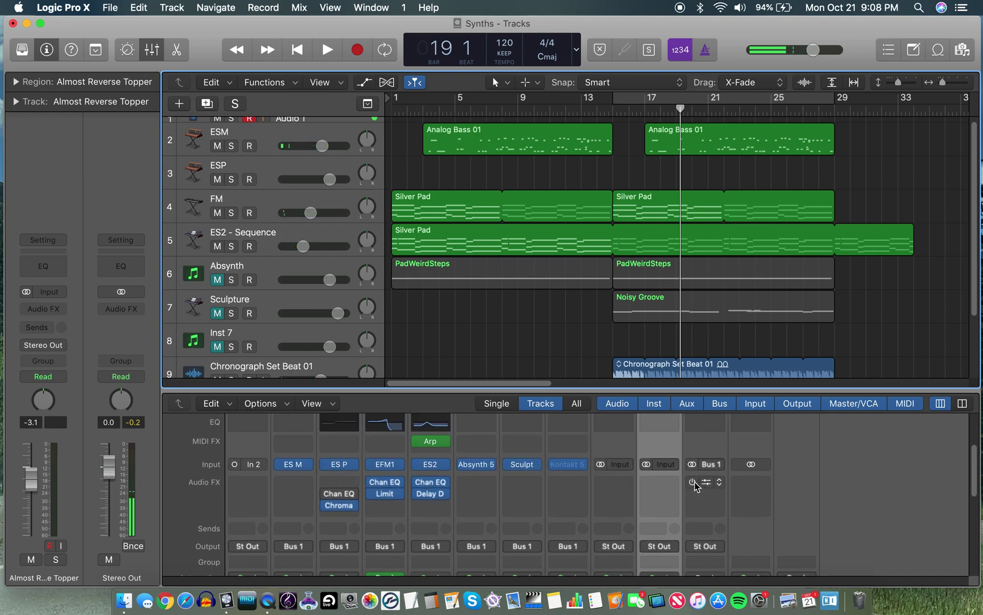
{"action": "left_click", "coordinate": [612, 109]}
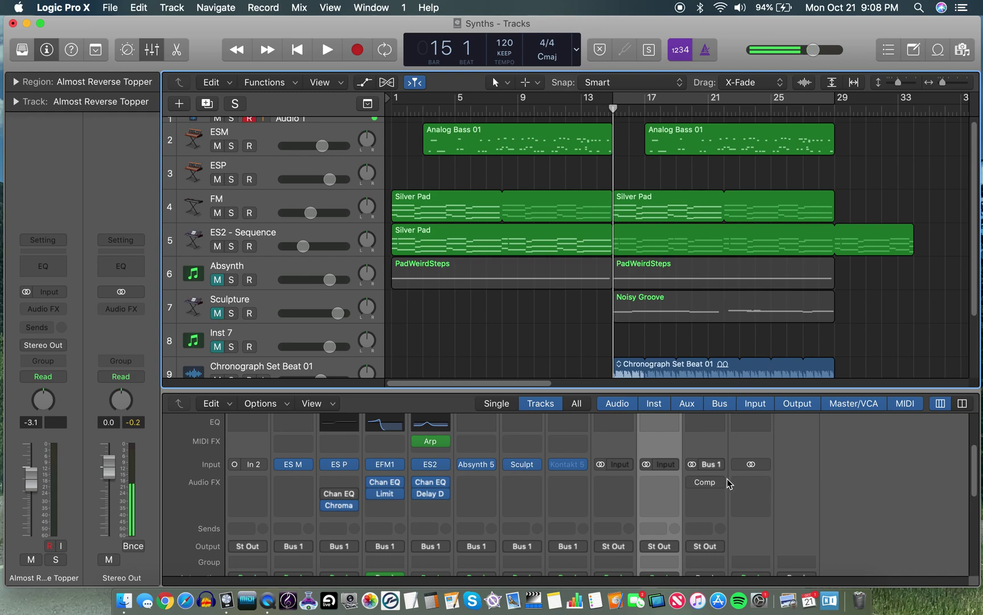
{"action": "mouse_move", "coordinate": [700, 489]}
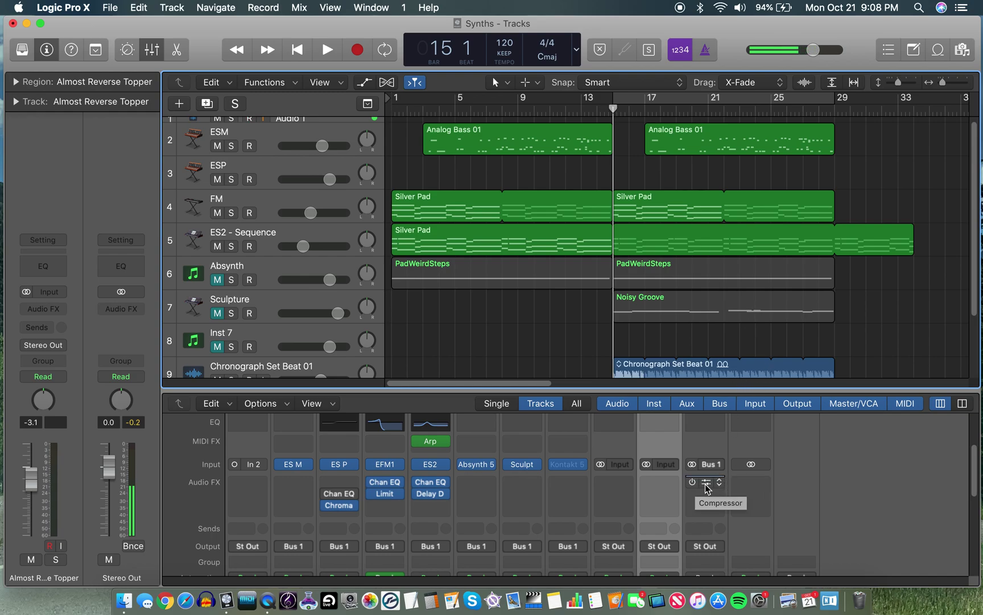
{"action": "left_click", "coordinate": [693, 483]}
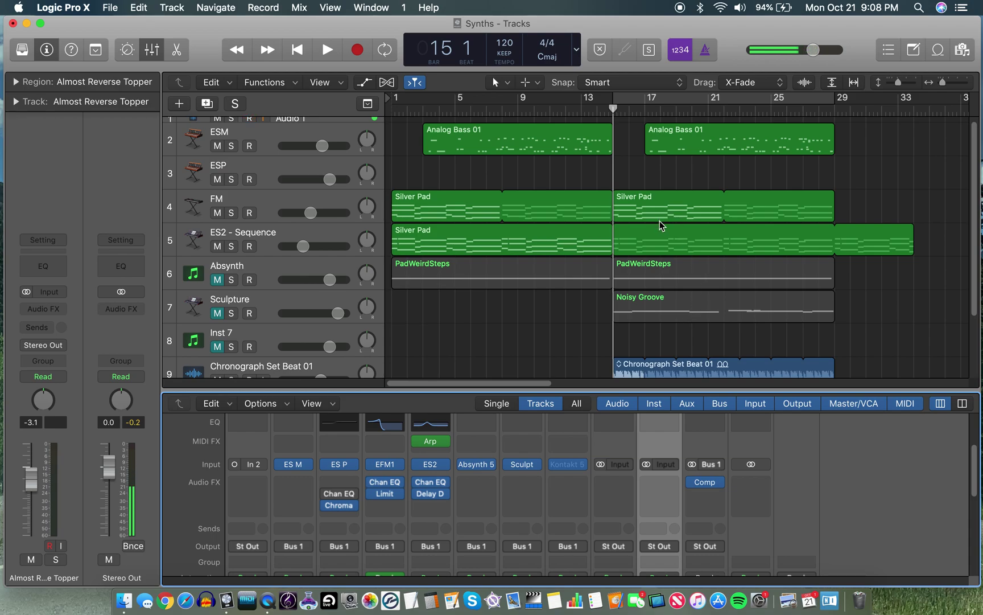
Play from bar 15 while checking the mixer levels, and unmute the Absynth and Sculpture tracks during playback.
{"action": "key", "text": "space"}
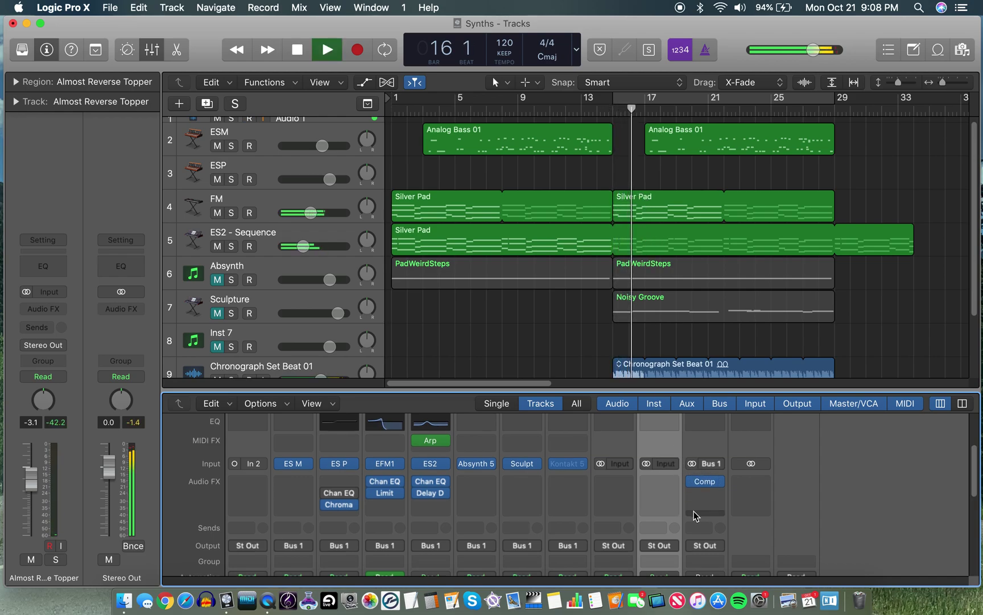
{"action": "scroll", "coordinate": [691, 507], "scroll_direction": "down", "scroll_amount": 3}
{"action": "scroll", "coordinate": [689, 503], "scroll_direction": "down", "scroll_amount": 4}
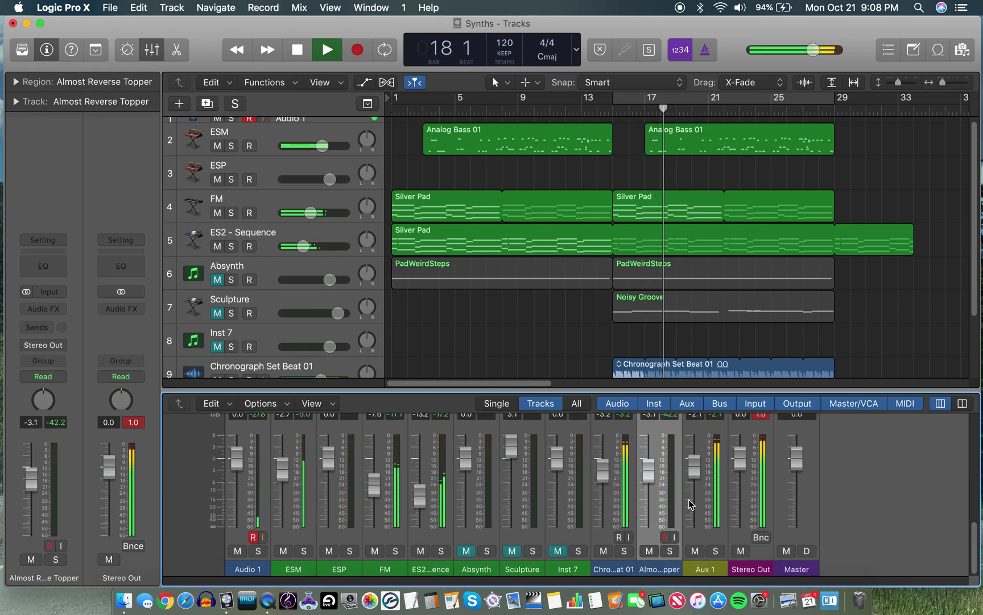
{"action": "scroll", "coordinate": [688, 502], "scroll_direction": "up", "scroll_amount": 3}
{"action": "scroll", "coordinate": [689, 498], "scroll_direction": "up", "scroll_amount": 1}
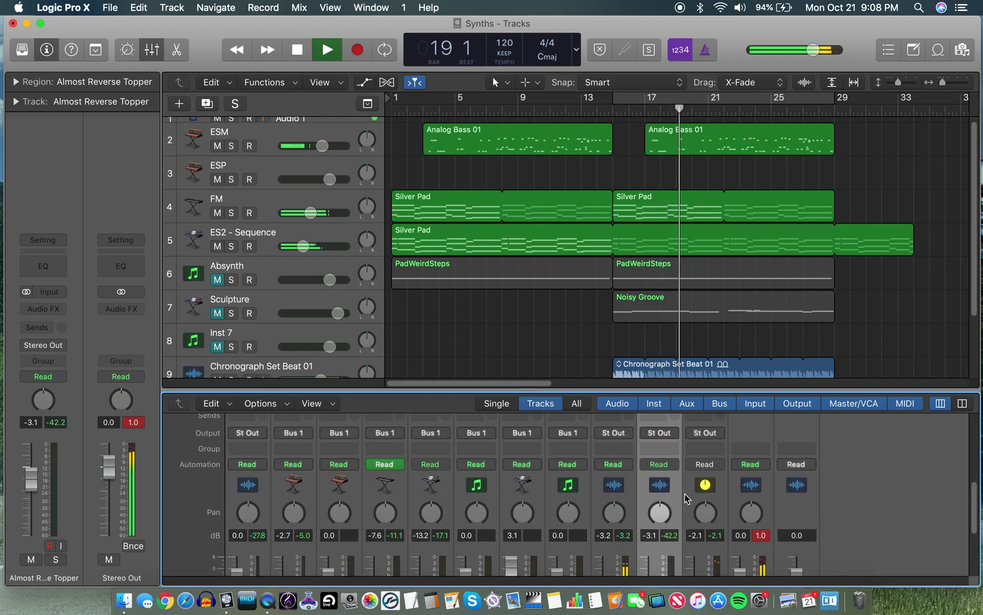
{"action": "left_click", "coordinate": [217, 281]}
{"action": "left_click", "coordinate": [218, 313]}
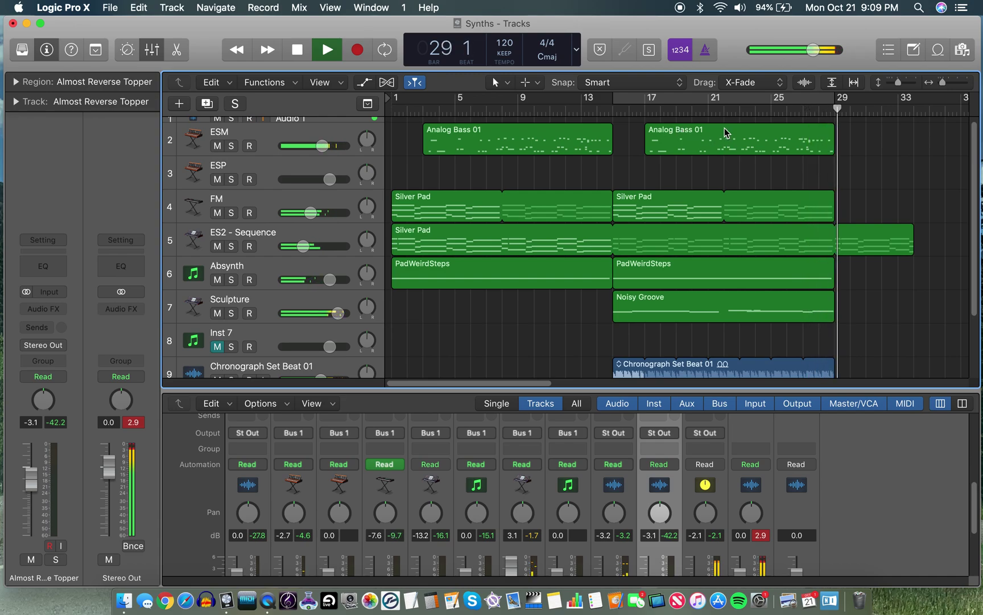
Bypass the Compressor on the Aux 1 channel and stop playback, with its effect slot back in view.
{"action": "scroll", "coordinate": [741, 539], "scroll_direction": "up", "scroll_amount": 5}
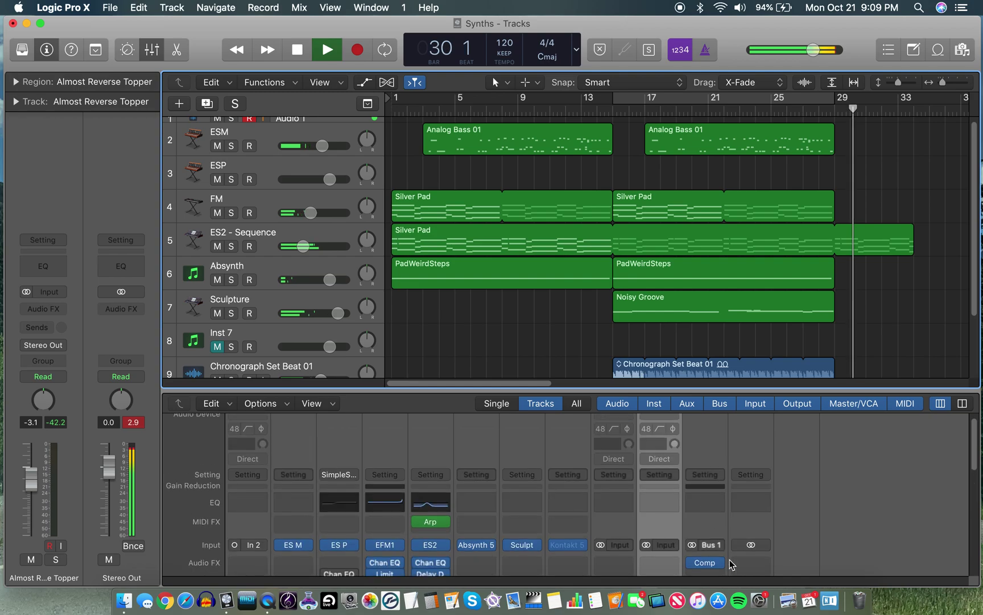
{"action": "scroll", "coordinate": [712, 364], "scroll_direction": "down", "scroll_amount": 2}
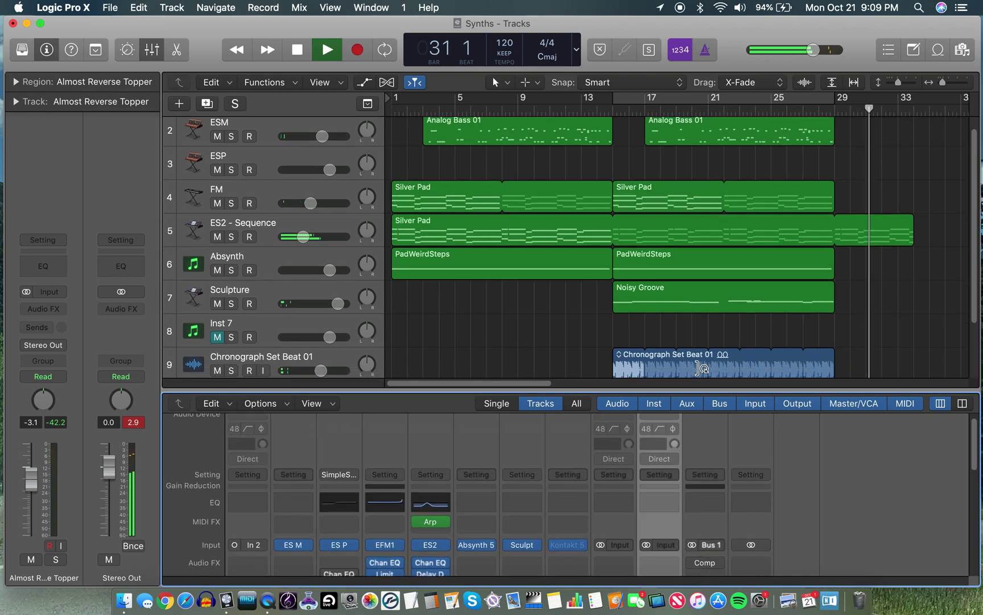
{"action": "key", "text": "space"}
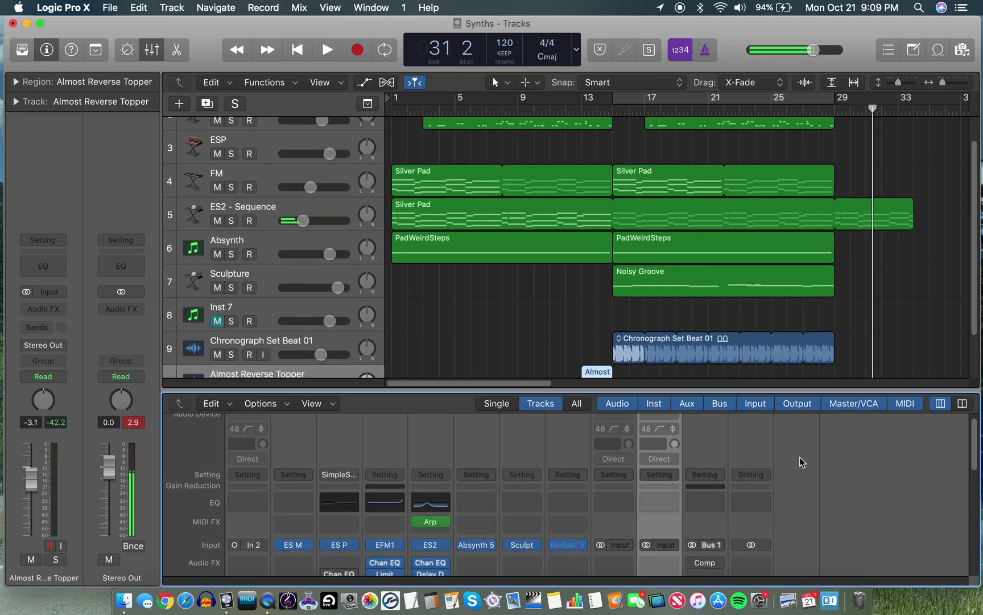
{"action": "scroll", "coordinate": [813, 461], "scroll_direction": "down", "scroll_amount": 5}
{"action": "mouse_move", "coordinate": [711, 455]}
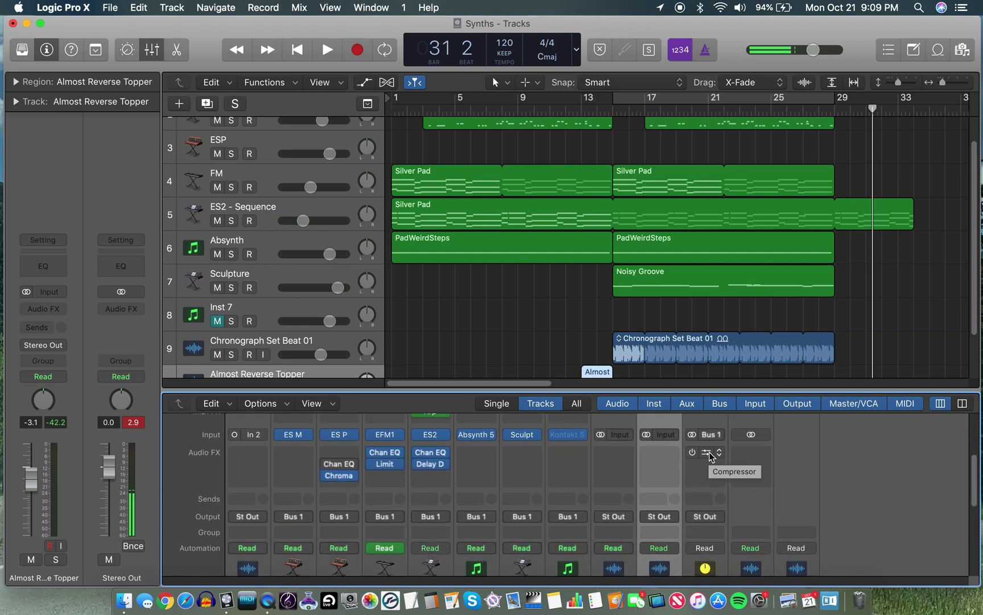